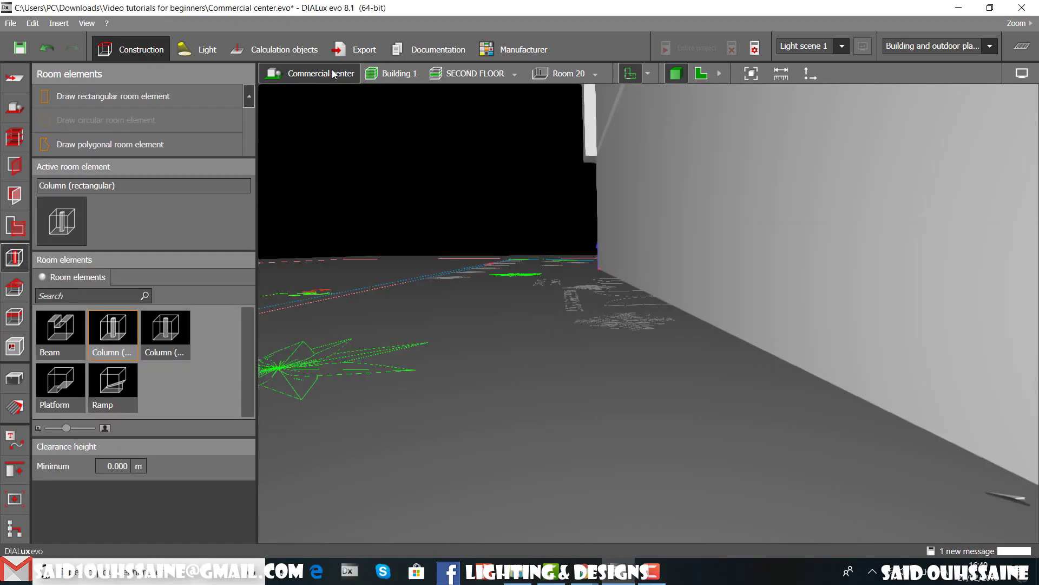
- Fly the 3D camera forward into the stairwell toward the Room 20 staircase on the second floor
key(Up)
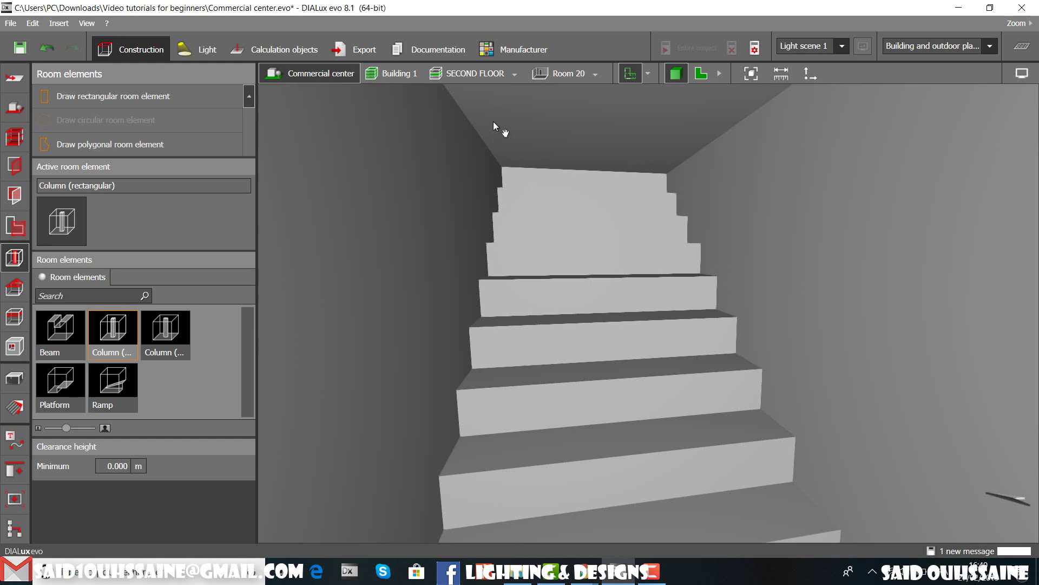
- Draw a 0.59 × 0.68 m rectangular cutout in the ceiling above the Room 20 stairs, then zoom out
click(13, 347)
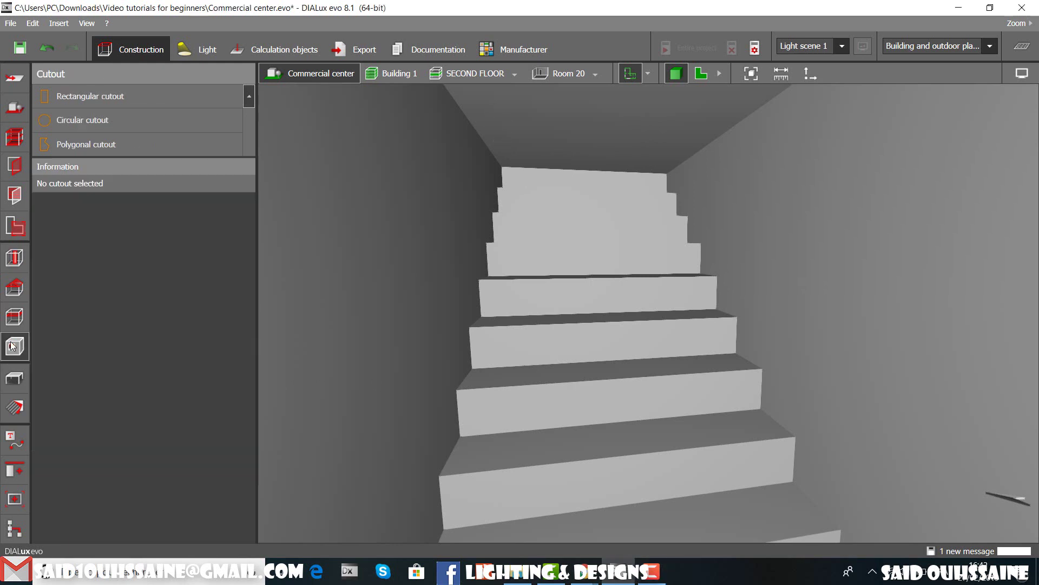
click(118, 97)
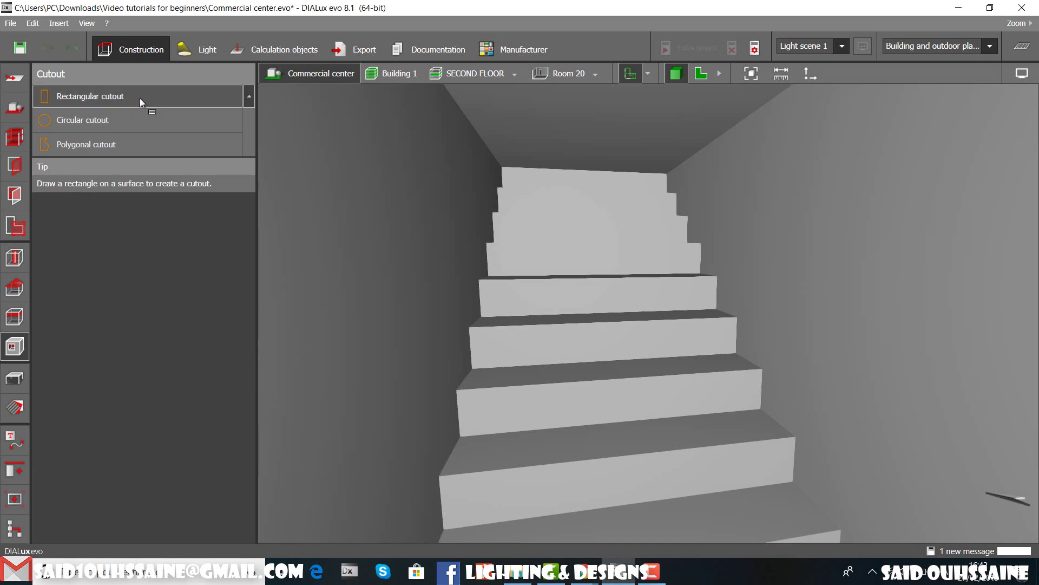
click(535, 108)
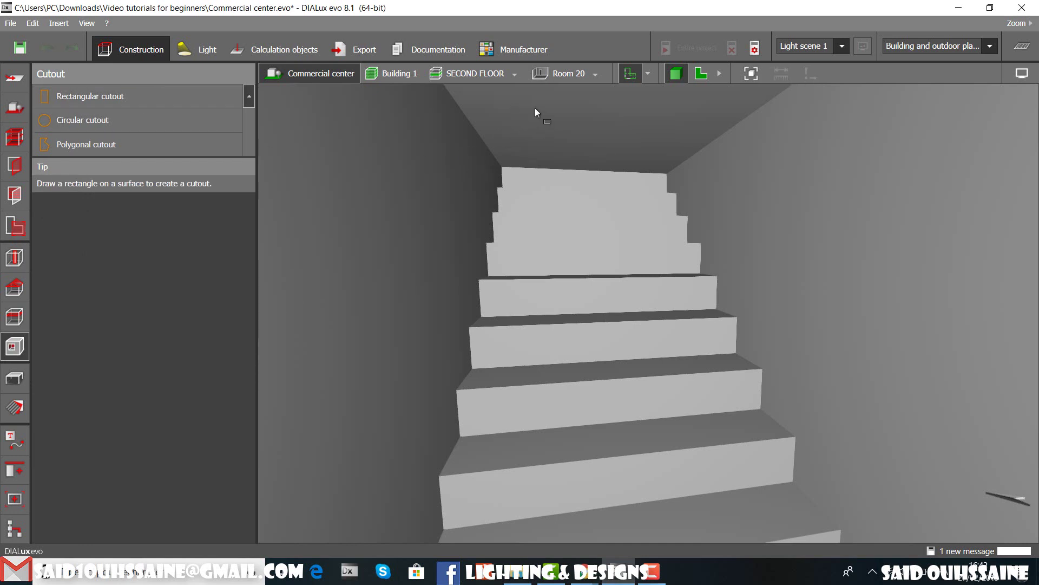
click(658, 107)
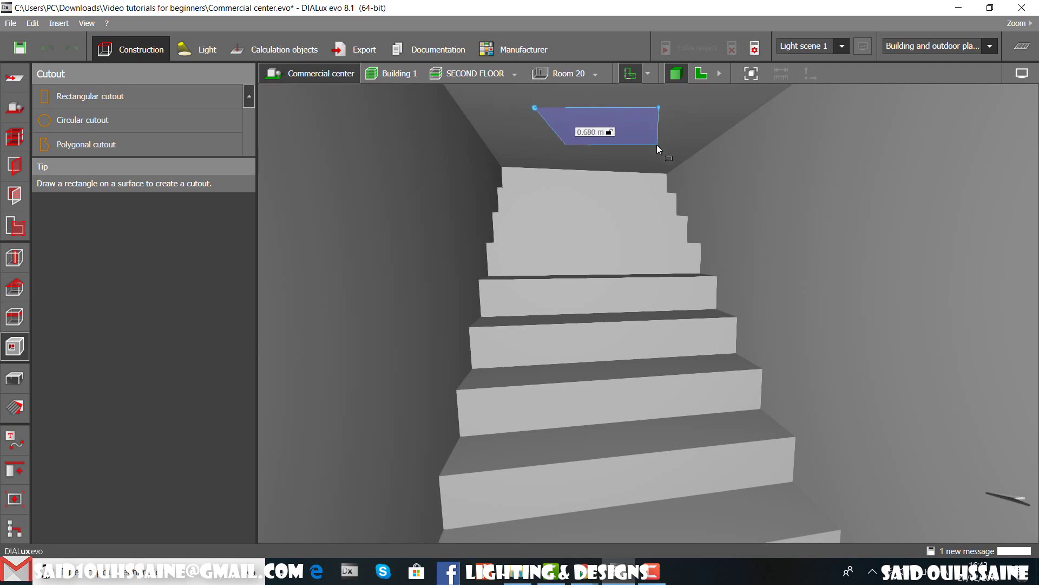
click(657, 144)
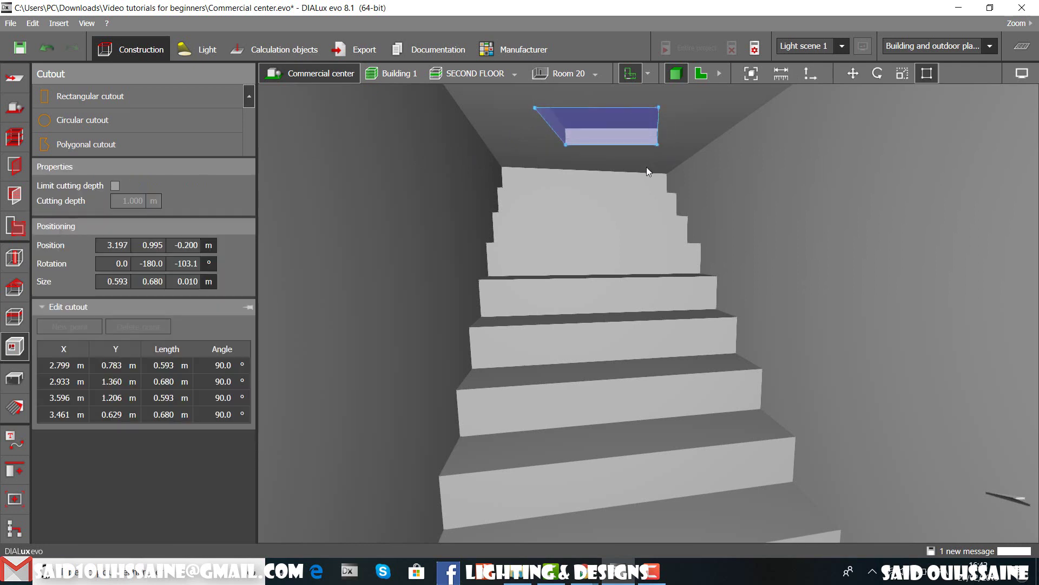
scroll(635, 165, up, 3)
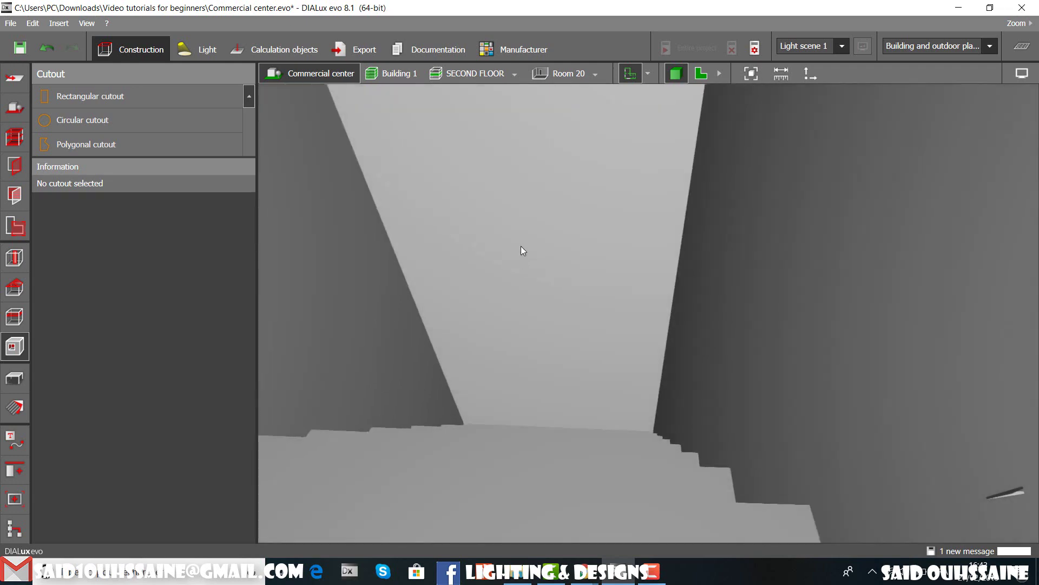
scroll(526, 282, down, 10)
right_drag(530, 317, 489, 306)
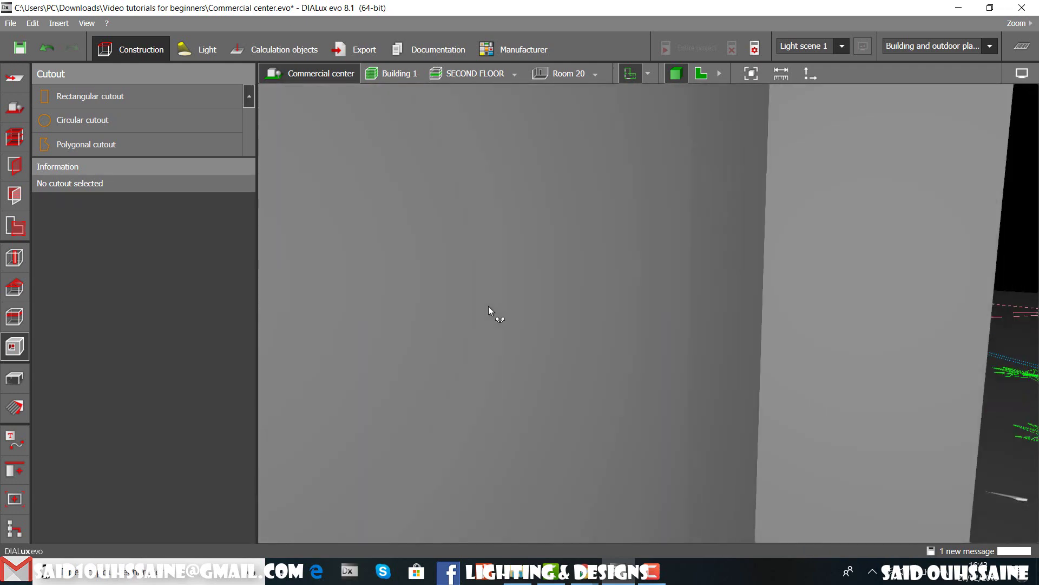
scroll(488, 306, down, 5)
scroll(489, 306, down, 3)
- Select Site floor 1 with the Site tool and orbit to view the building's curved facade
right_drag(649, 366, 501, 403)
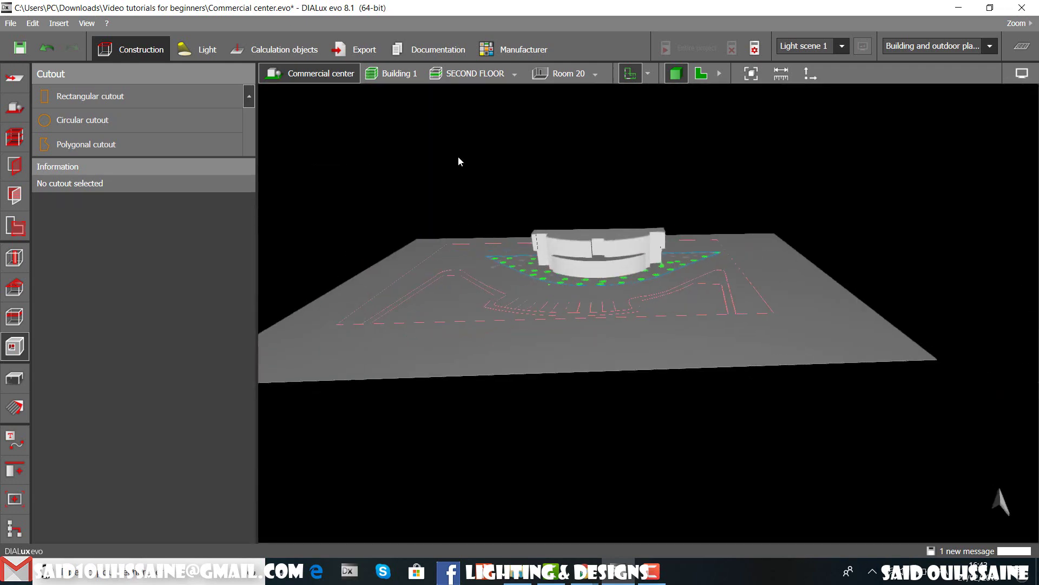
middle_drag(459, 158, 486, 214)
click(16, 114)
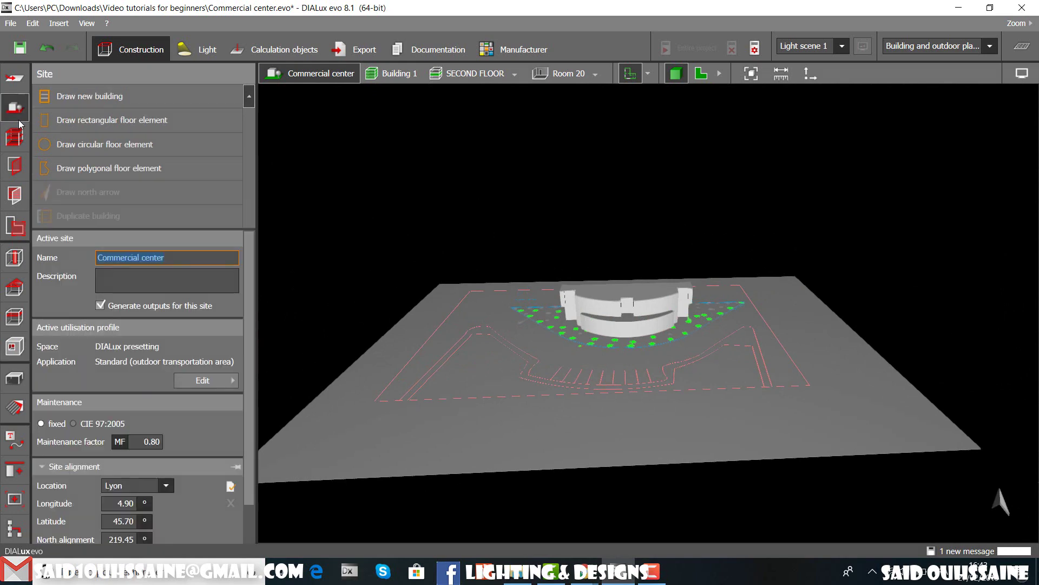
right_drag(438, 387, 736, 463)
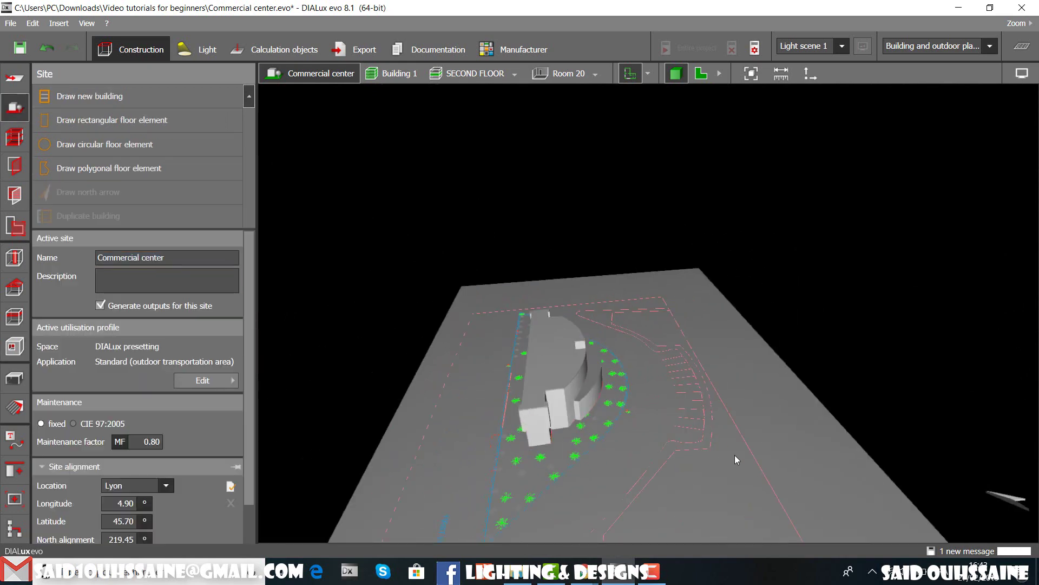
click(735, 459)
click(779, 434)
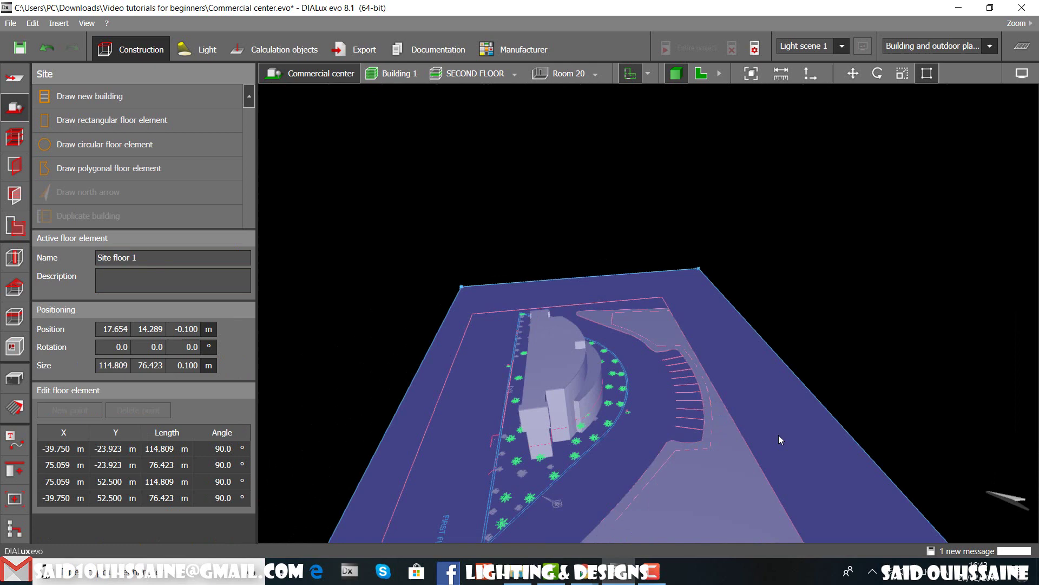
middle_drag(751, 437, 770, 388)
right_drag(770, 389, 650, 319)
scroll(620, 329, up, 10)
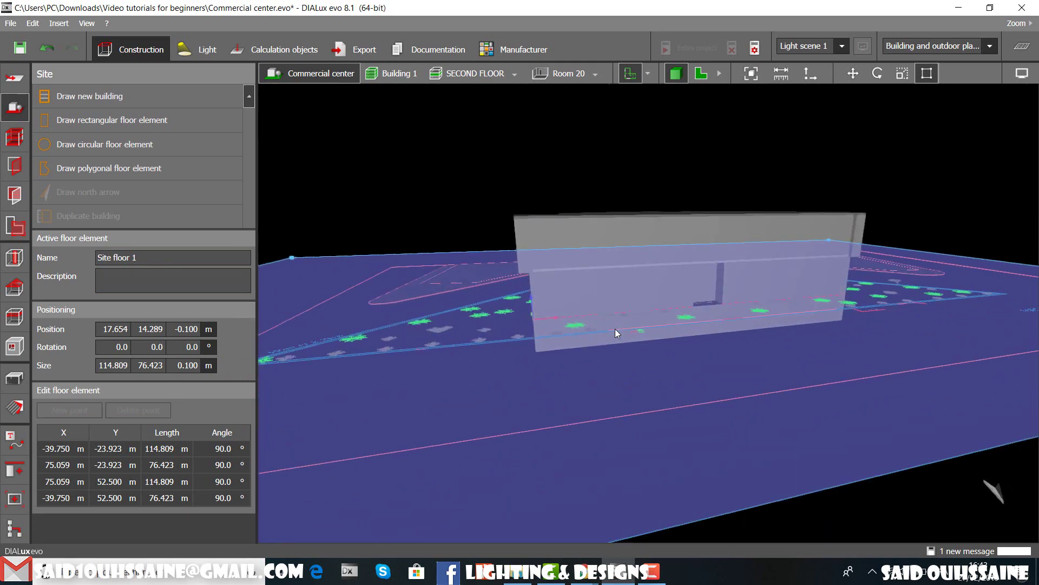
right_drag(396, 331, 745, 343)
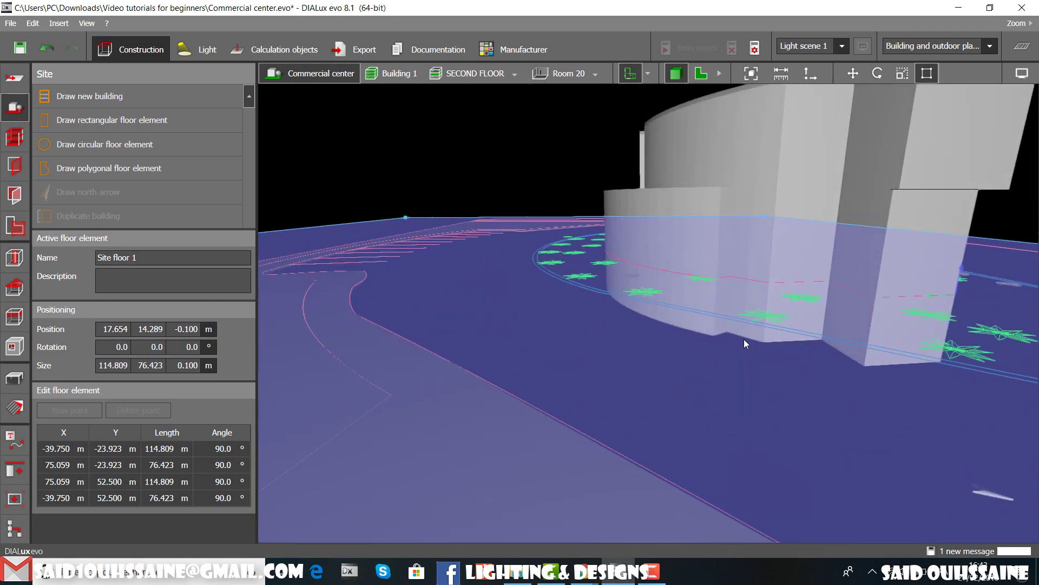
- Switch to the 2D front elevation and centre the building in view
click(720, 72)
click(724, 72)
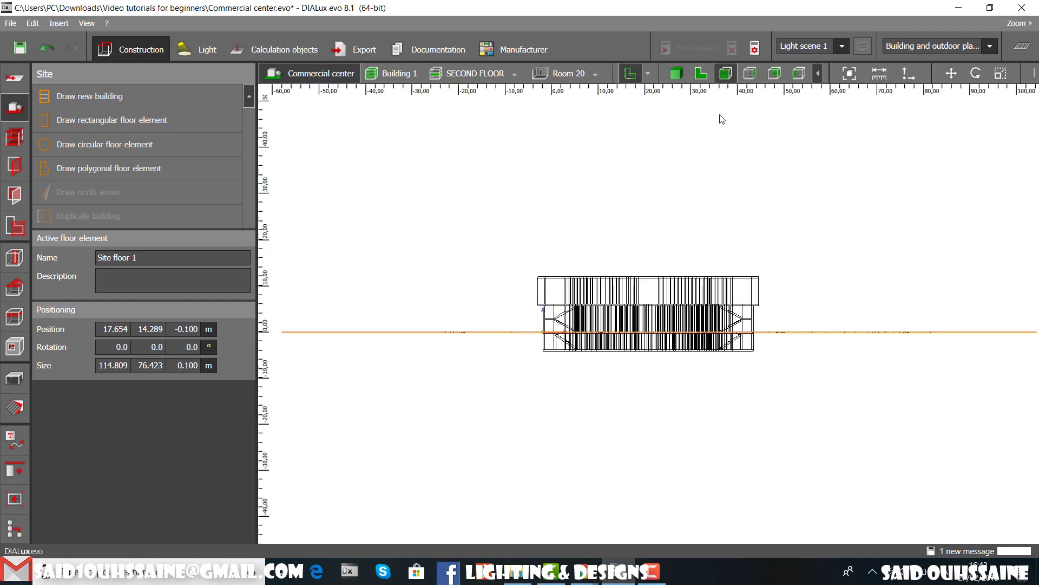
right_drag(545, 362, 561, 306)
scroll(693, 307, up, 8)
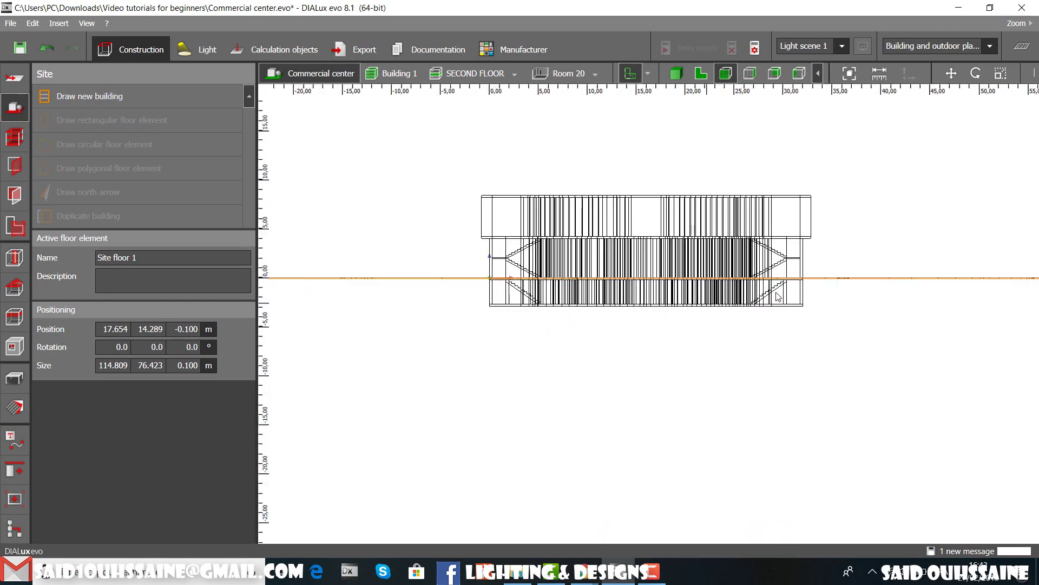
scroll(823, 288, up, 3)
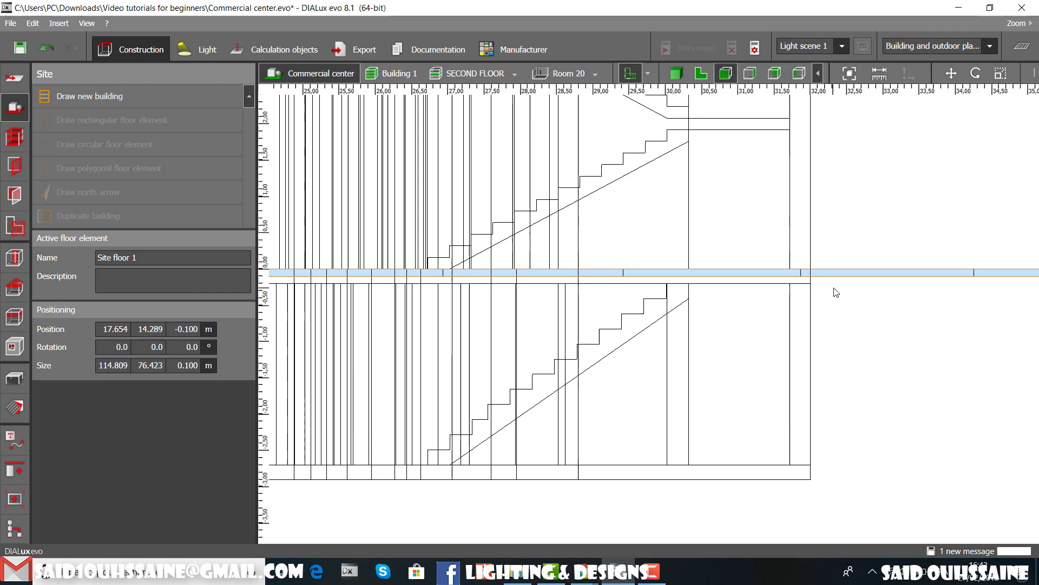
scroll(835, 291, down, 7)
scroll(850, 291, down, 3)
- Zoom onto the right-hand staircases where they meet the -0.100 m site floor slab
middle_drag(840, 311, 715, 336)
scroll(793, 322, down, 1)
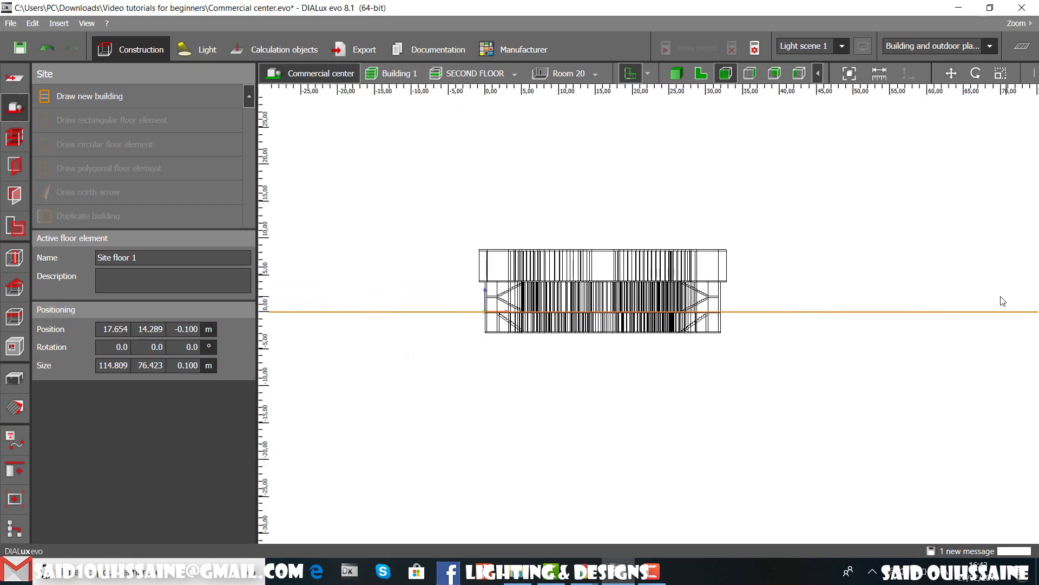
scroll(817, 317, up, 10)
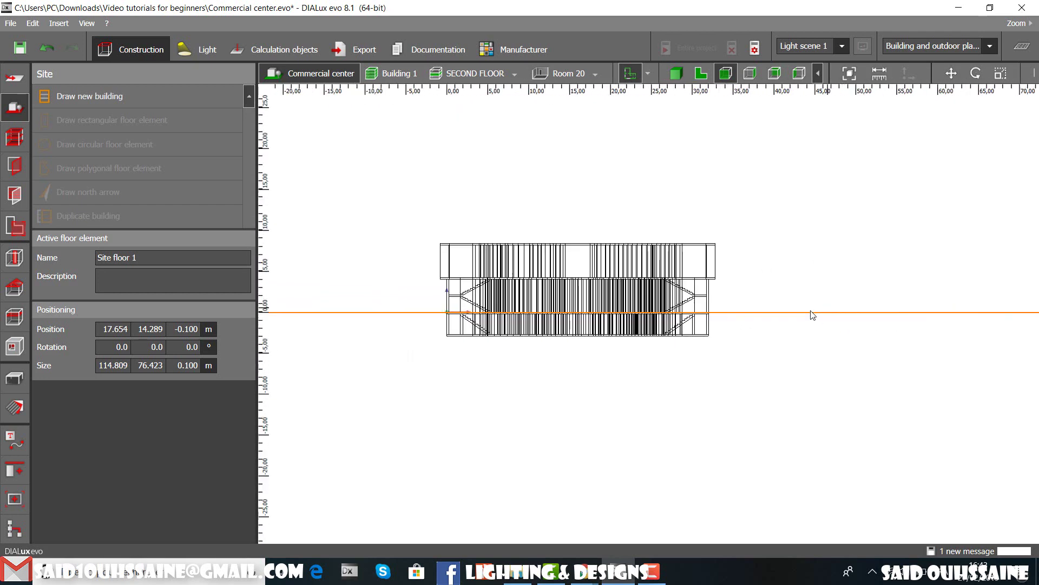
scroll(633, 318, up, 5)
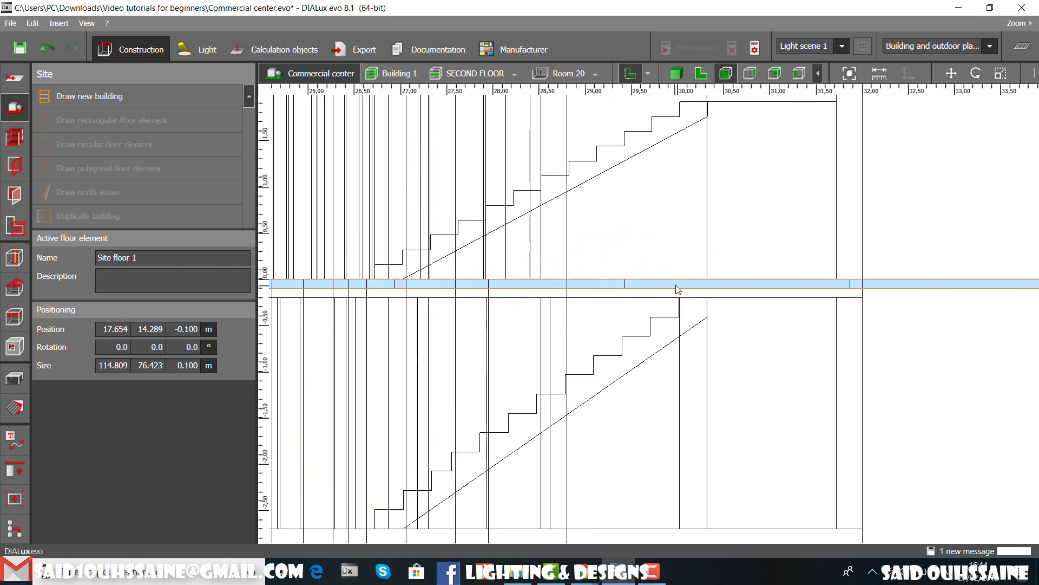
scroll(525, 293, up, 3)
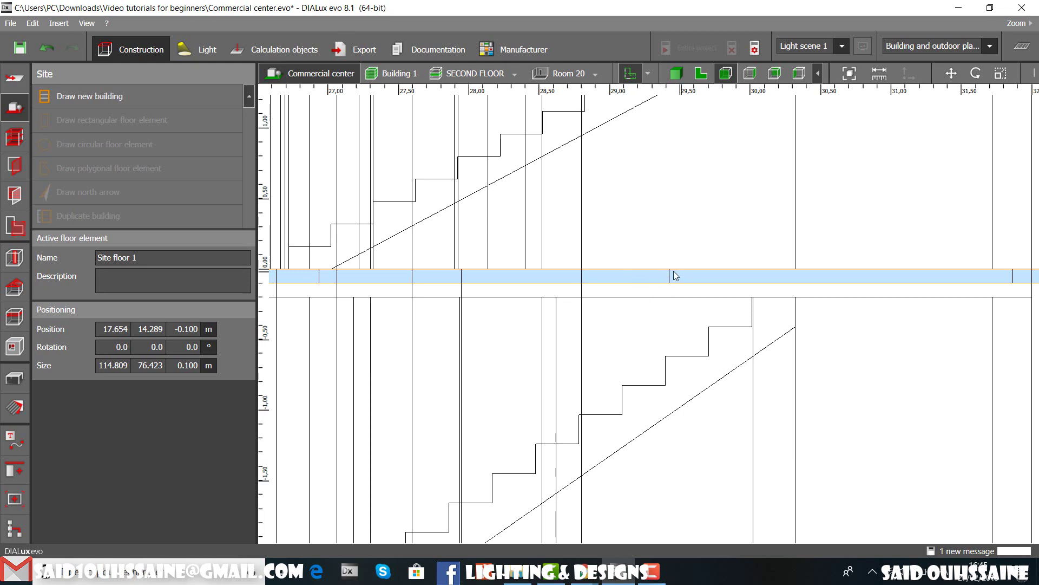
scroll(670, 281, down, 6)
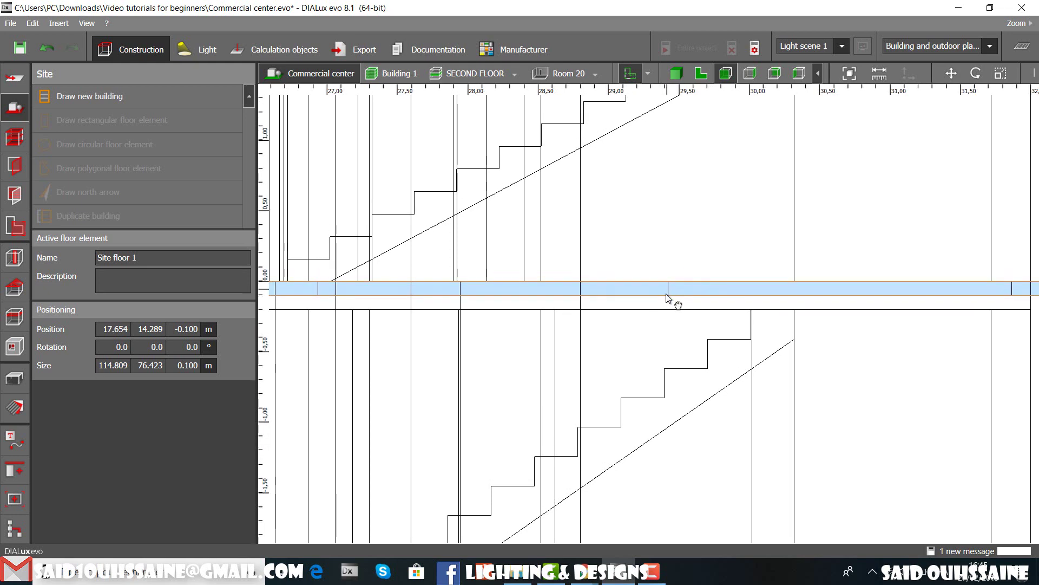
scroll(667, 297, down, 1)
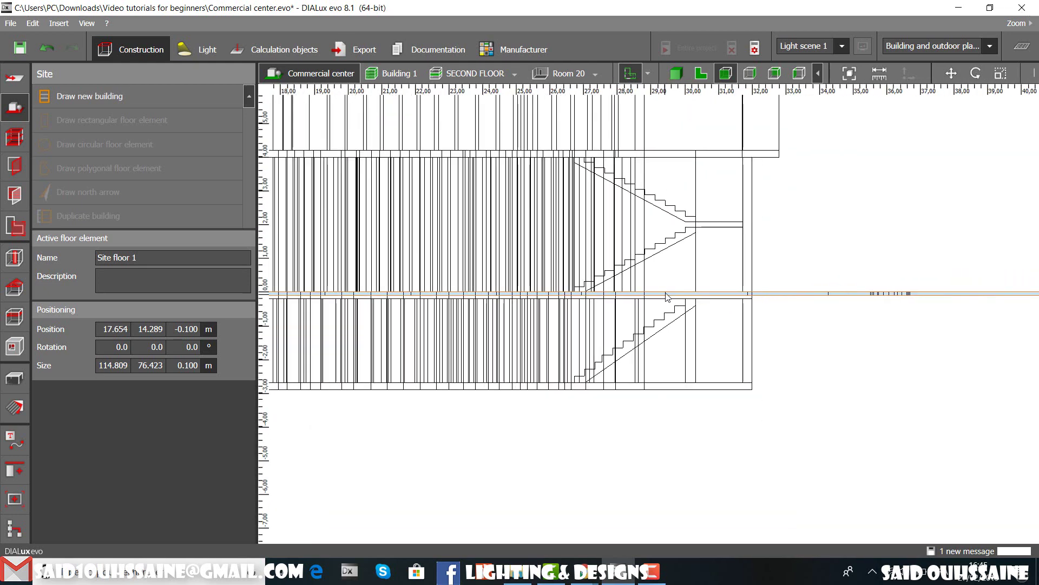
- Show the site in top-down plan, framing the 114.809 m-wide Site floor 1 rectangle
click(701, 73)
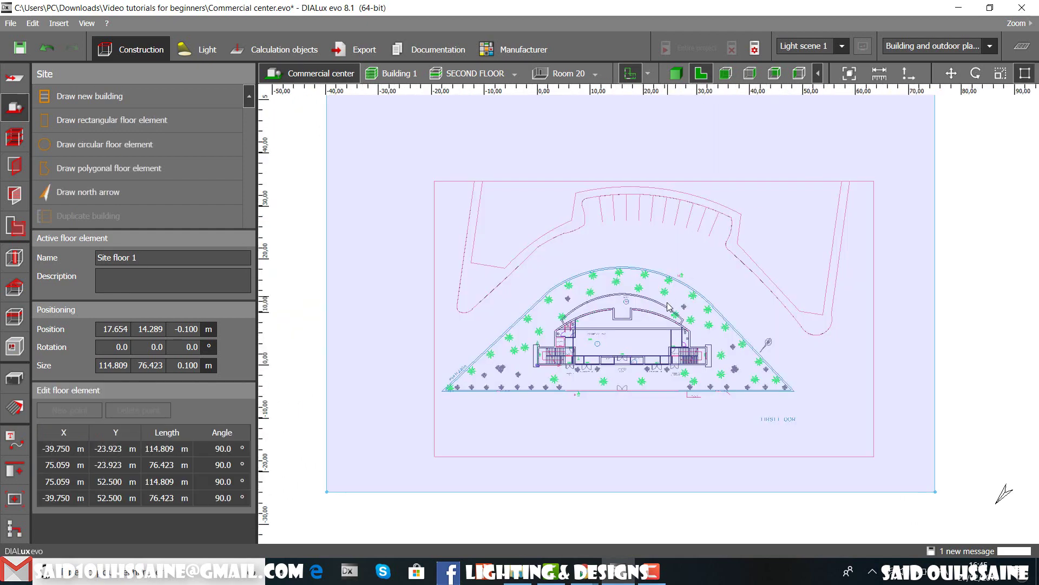
scroll(605, 354, down, 3)
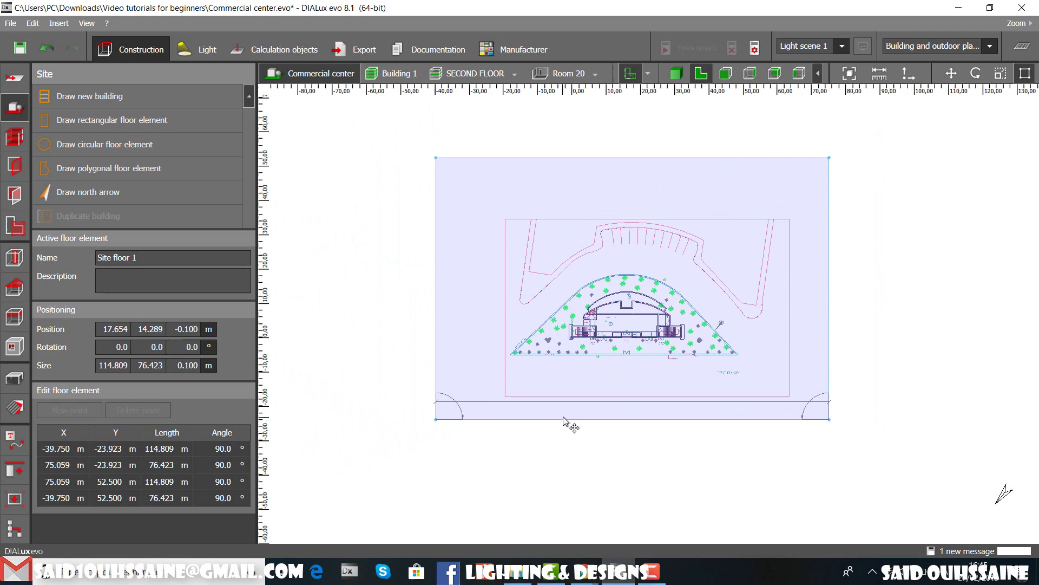
scroll(568, 329, up, 3)
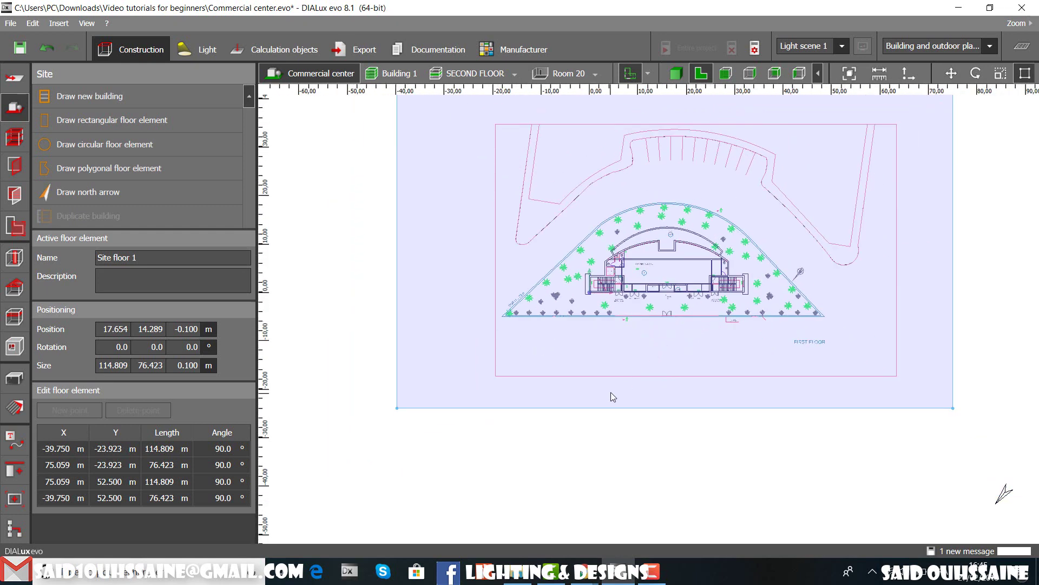
scroll(615, 386, down, 3)
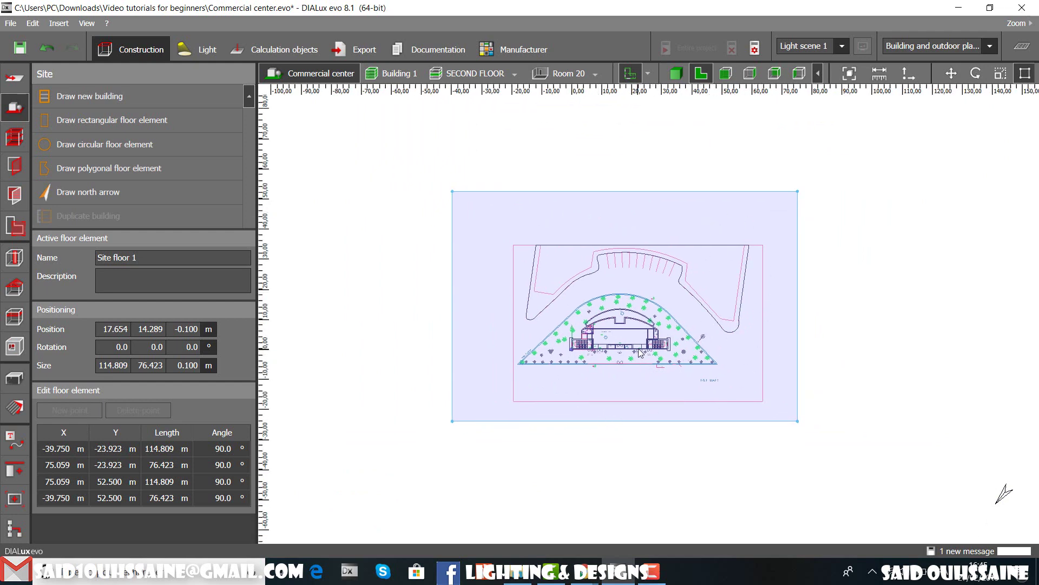
scroll(580, 369, up, 3)
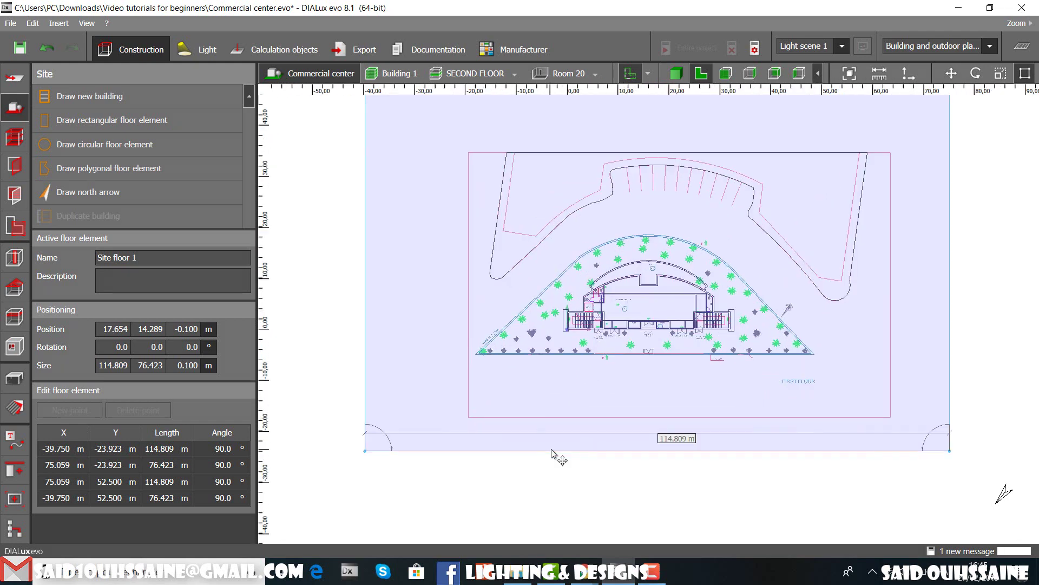
- Add a point on the site floor's bottom edge and move it up to the building front
right_click(555, 451)
click(573, 457)
drag(567, 455, 539, 452)
drag(535, 409, 582, 326)
scroll(537, 308, up, 3)
scroll(587, 310, up, 5)
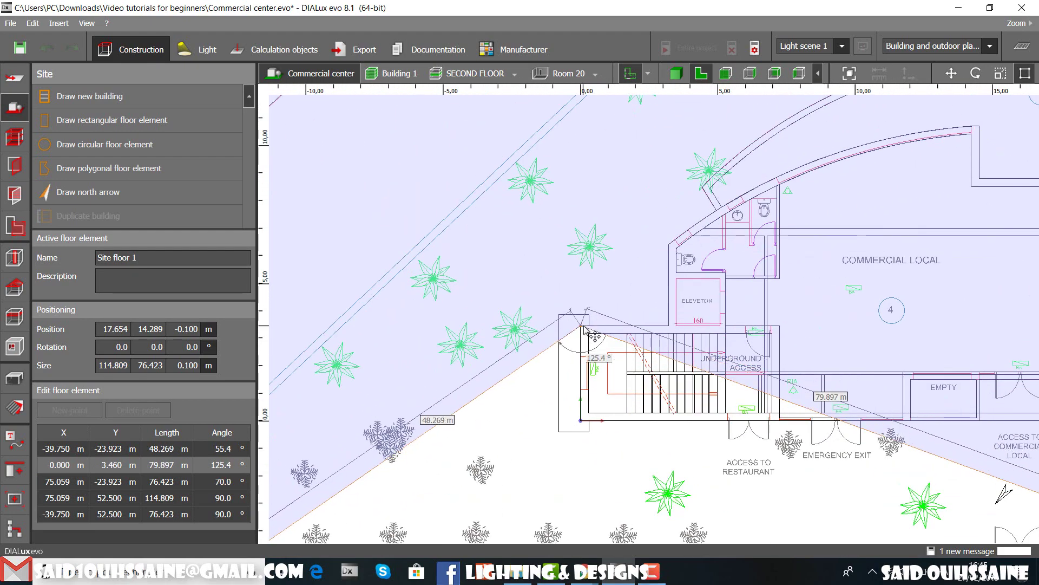
- Add another outline point at 7.240, 3.460 and move a corner point to 0, 0
right_click(712, 375)
click(737, 387)
drag(713, 373, 780, 326)
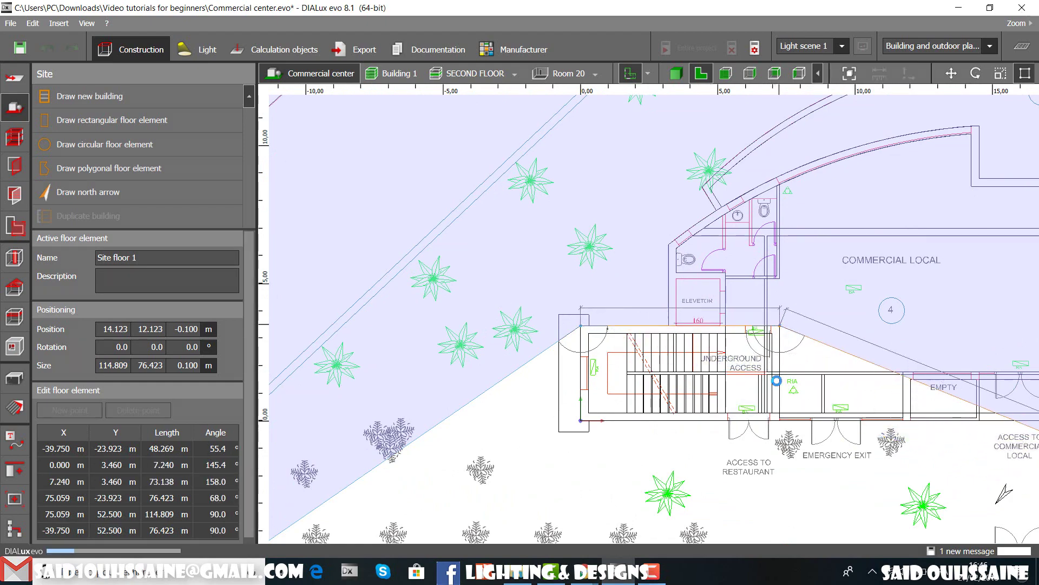
right_click(887, 367)
right_click(894, 376)
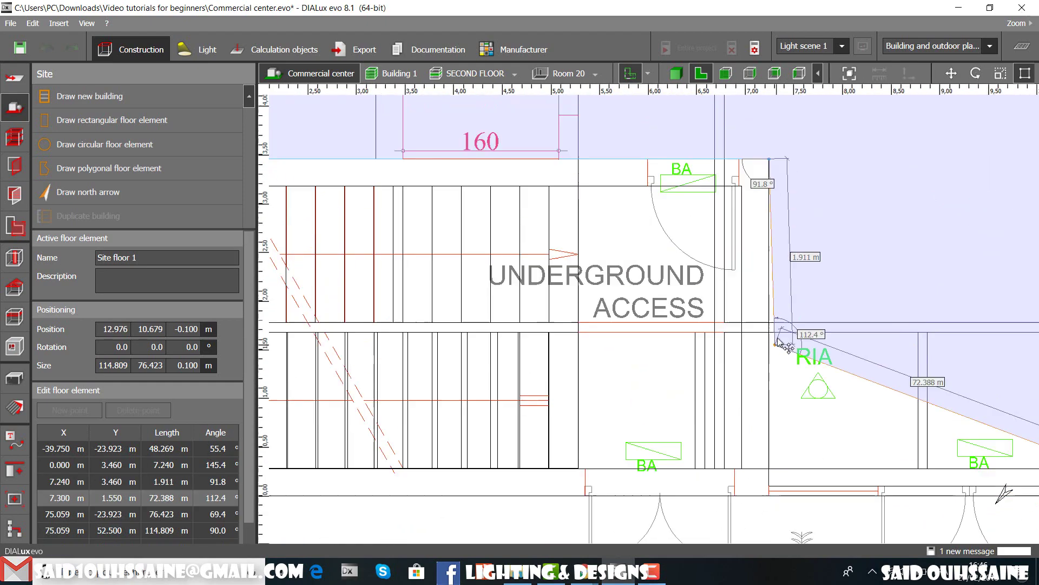
scroll(650, 314, down, 5)
drag(670, 418, 672, 287)
scroll(636, 346, down, 5)
- Add and position new corner points along the bottom edge, removing an unwanted one
right_click(563, 266)
click(588, 278)
drag(563, 266, 591, 310)
scroll(622, 311, up, 3)
drag(649, 255, 782, 154)
scroll(717, 178, up, 4)
scroll(541, 244, up, 2)
right_click(540, 297)
click(565, 312)
scroll(563, 173, down, 3)
scroll(818, 216, up, 4)
- Add a corner point at 32, 0 and move corners toward 46, -23 and the lower edge
right_click(728, 220)
click(753, 234)
drag(728, 220, 681, 250)
scroll(713, 227, down, 4)
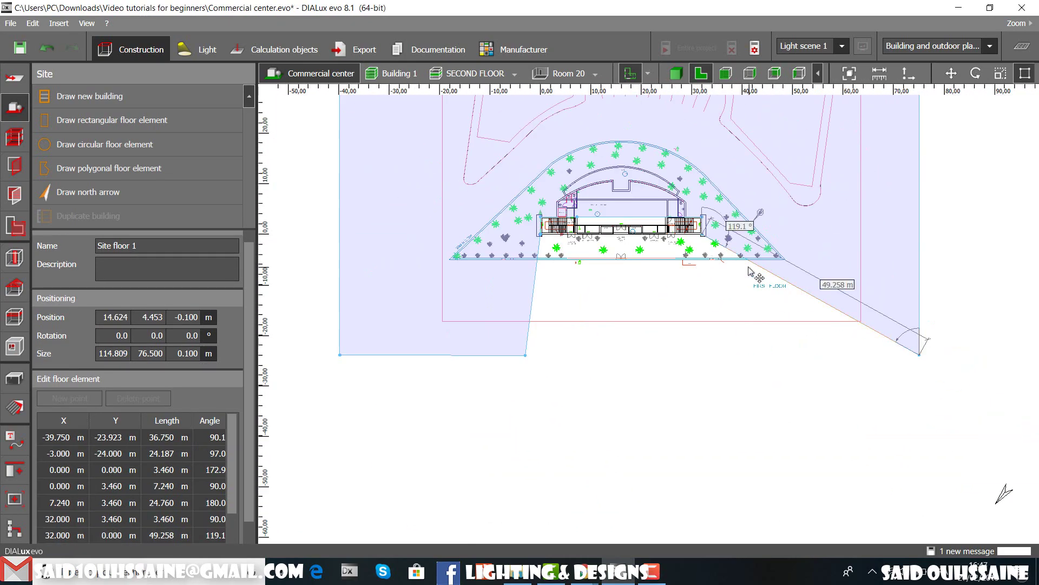
drag(752, 259, 560, 238)
scroll(560, 241, up, 5)
scroll(626, 182, down, 5)
drag(754, 274, 590, 305)
- Align the two bottom corner points at -23.923
scroll(482, 301, up, 5)
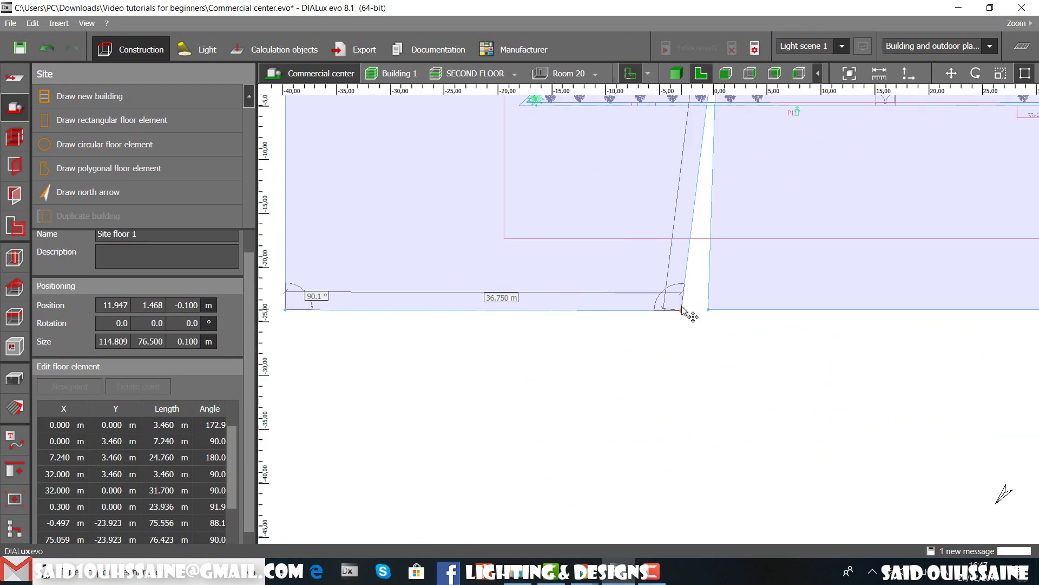
drag(682, 308, 699, 309)
mouse_move(710, 309)
mouse_down()
mouse_move(748, 310)
mouse_move(718, 309)
mouse_up()
drag(699, 308, 715, 309)
- Switch to 3-D and orbit along the building wall down into the underground staircase
scroll(694, 333, down, 5)
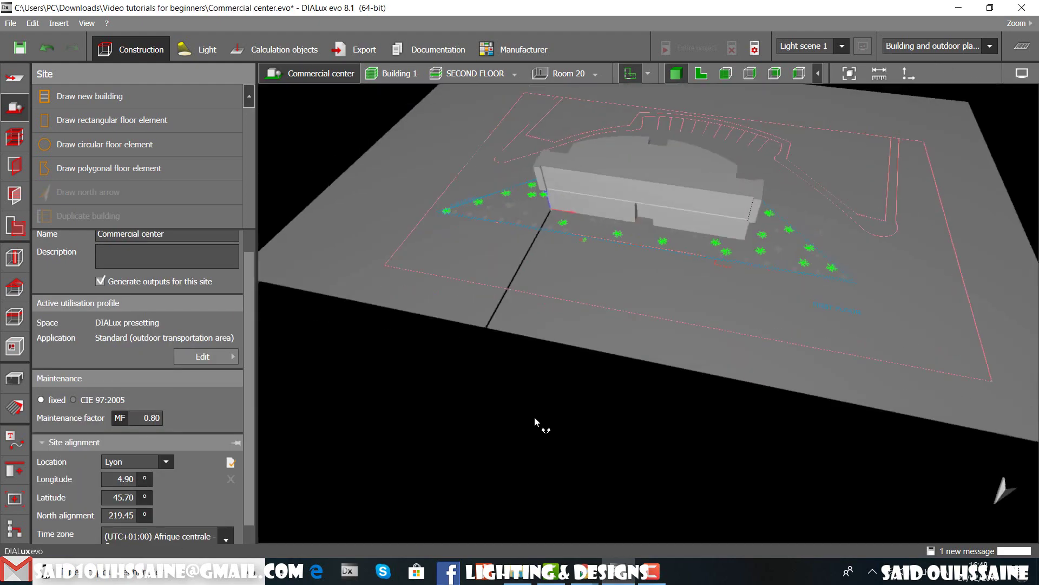
click(685, 385)
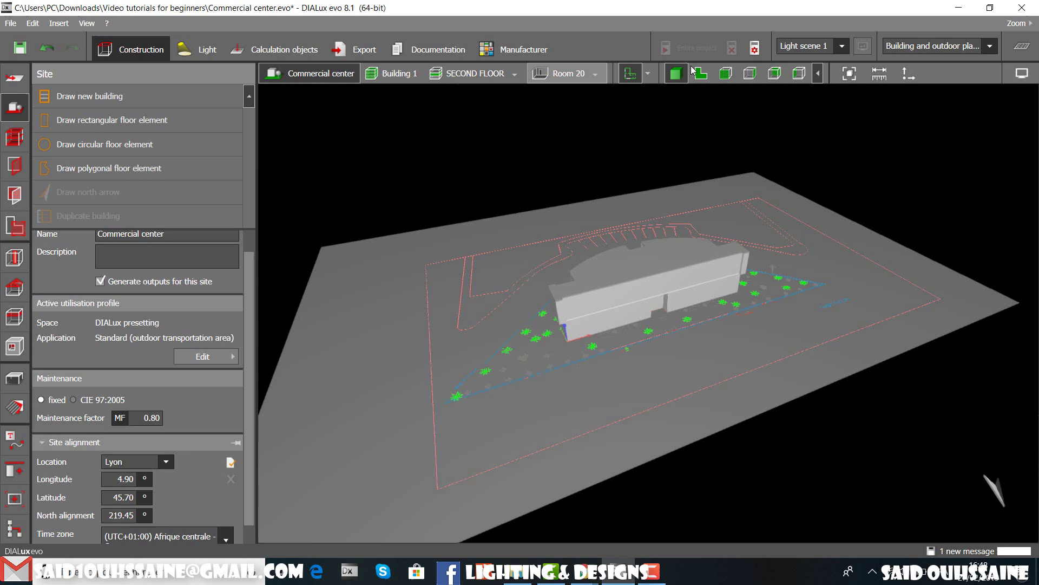
drag(728, 318, 615, 288)
right_drag(615, 290, 617, 281)
scroll(667, 343, up, 8)
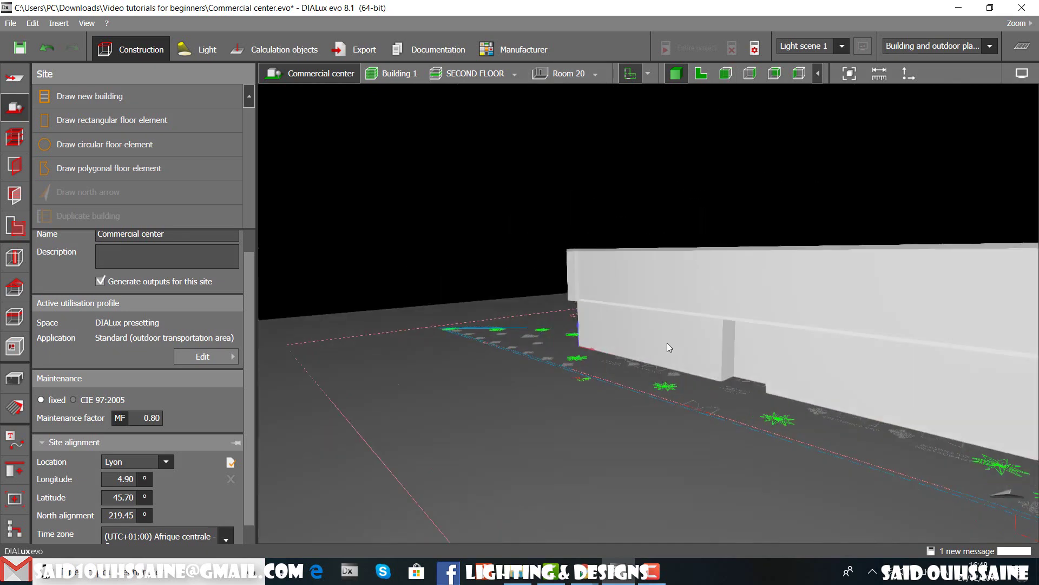
right_drag(479, 378, 660, 291)
drag(659, 295, 455, 385)
drag(652, 332, 648, 249)
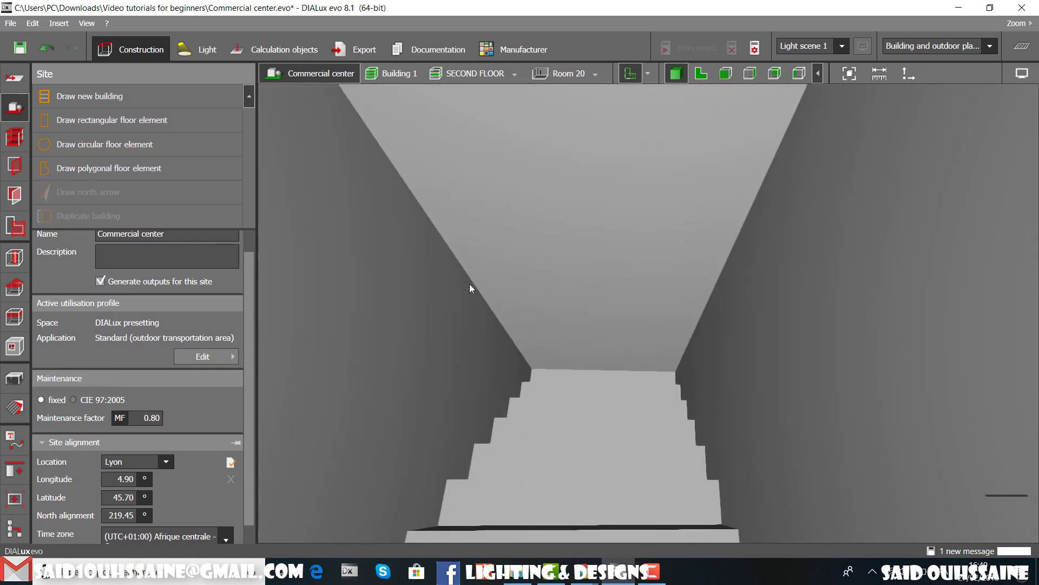
- Draw a rectangular cutout in the ceiling starting at the stair corner
click(12, 346)
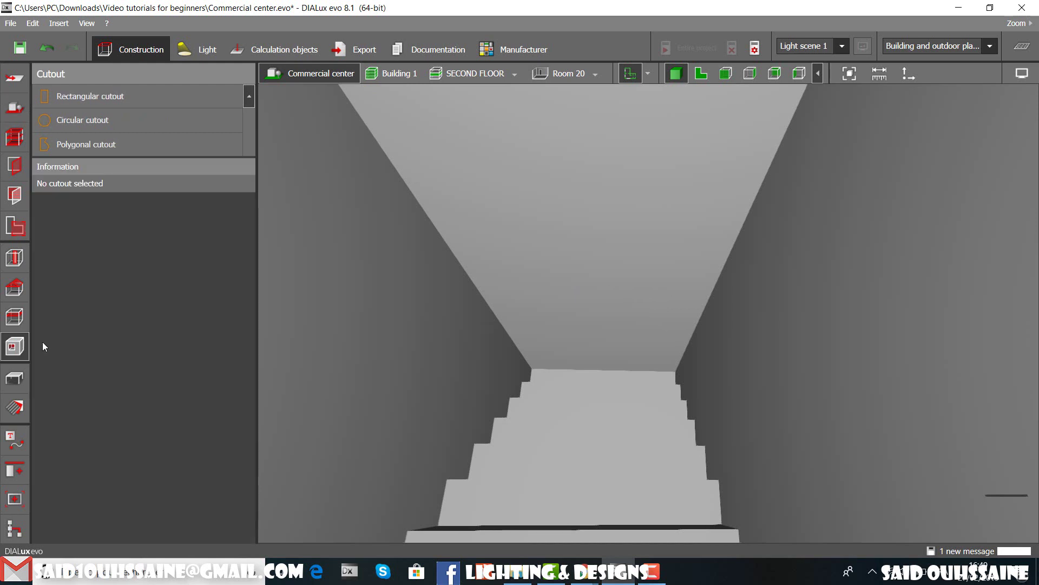
click(116, 103)
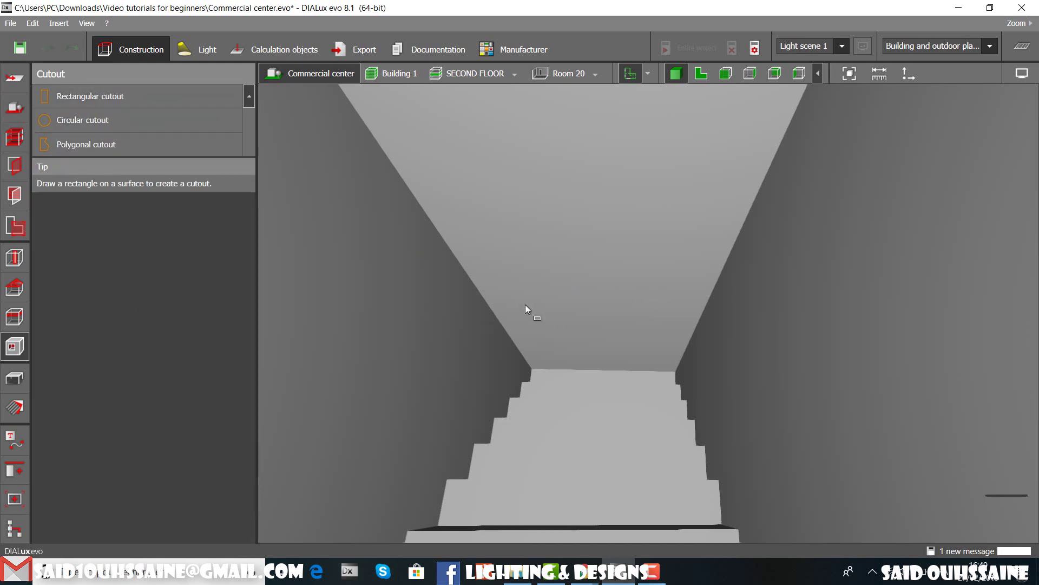
click(535, 366)
click(658, 365)
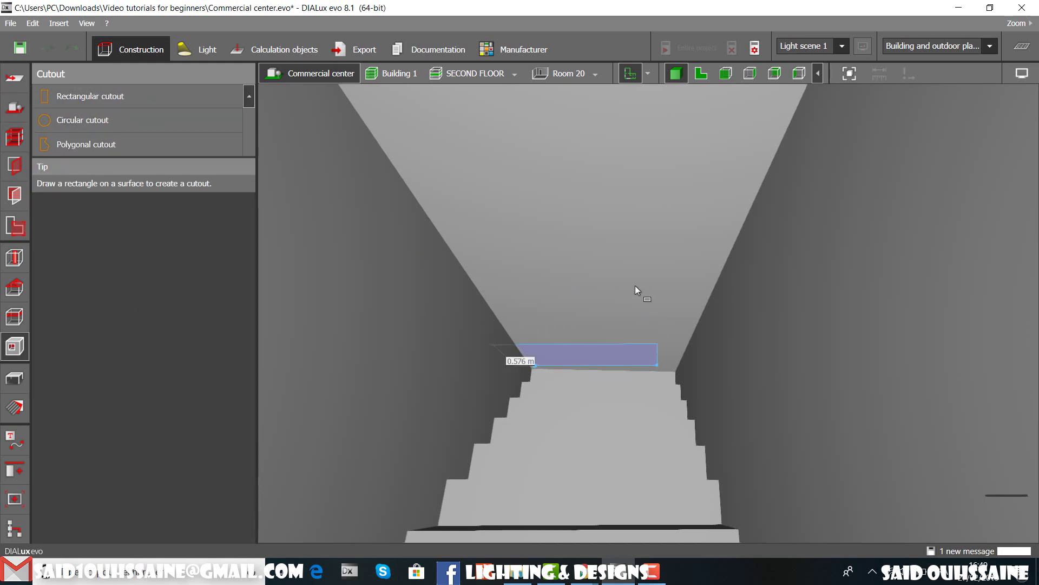
click(631, 271)
- Enlarge the cutout by dragging its upper-right and left corners outward, then confirm
middle_drag(584, 423, 609, 388)
right_drag(610, 388, 612, 393)
drag(642, 374, 666, 298)
drag(488, 361, 509, 200)
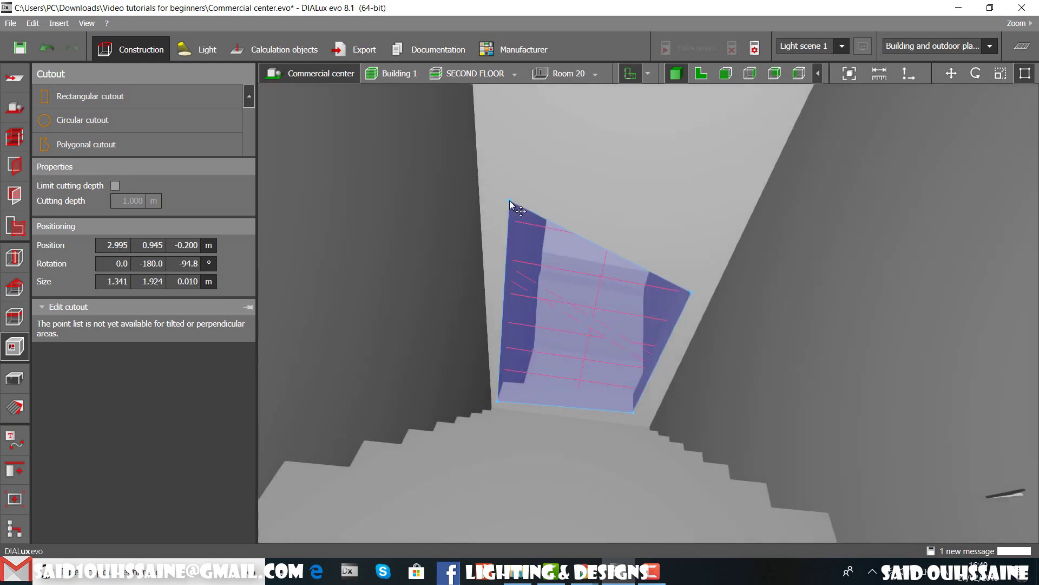
click(16, 108)
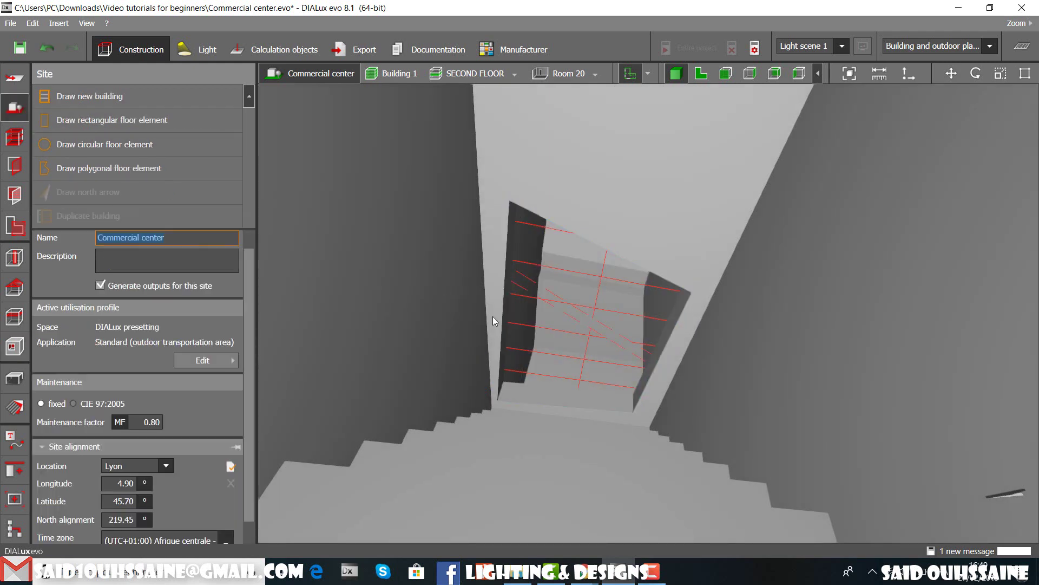
- Inspect the opening around the stairwell and reselect the cutout over the stairs
mouse_move(493, 316)
middle_down()
mouse_move(493, 305)
mouse_move(489, 320)
middle_up()
scroll(580, 328, up, 3)
scroll(581, 329, up, 3)
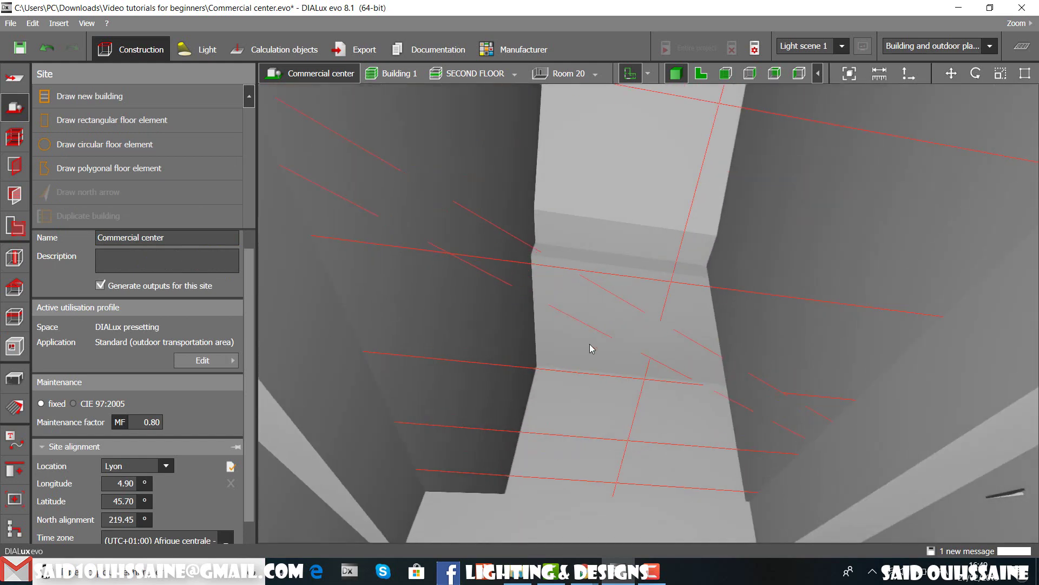
right_drag(639, 337, 466, 405)
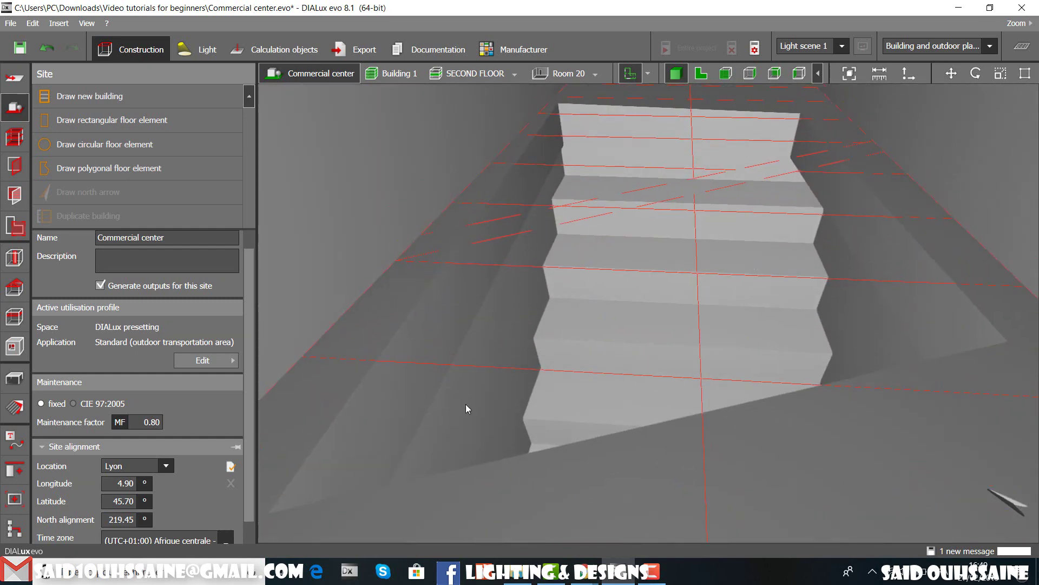
click(15, 345)
click(707, 312)
click(14, 258)
click(14, 350)
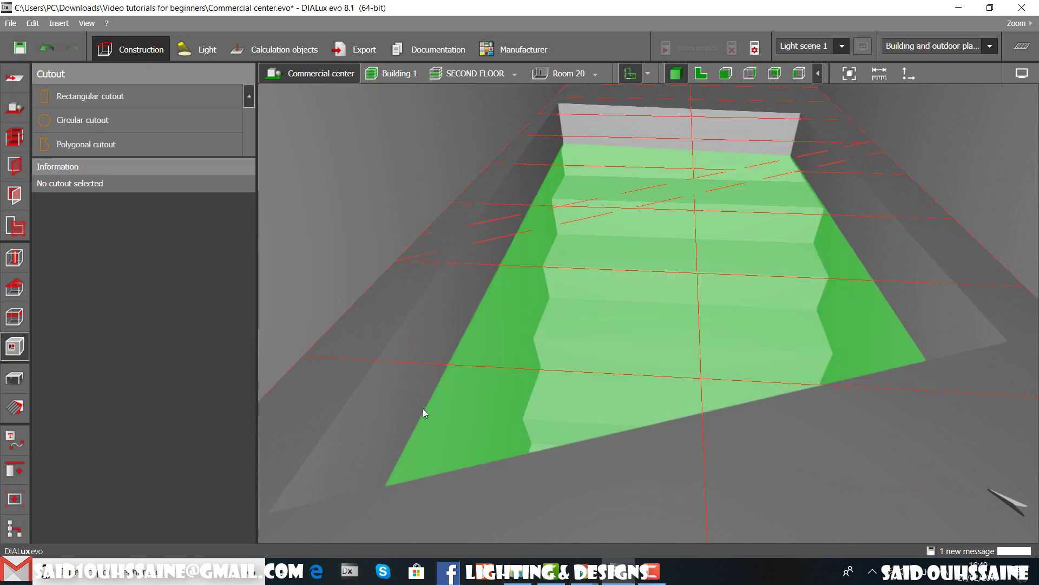
click(445, 424)
- In plan, stretch the cutout to a 1.697 × 3.705 m rectangle over the stair run, then return to 3D
click(698, 73)
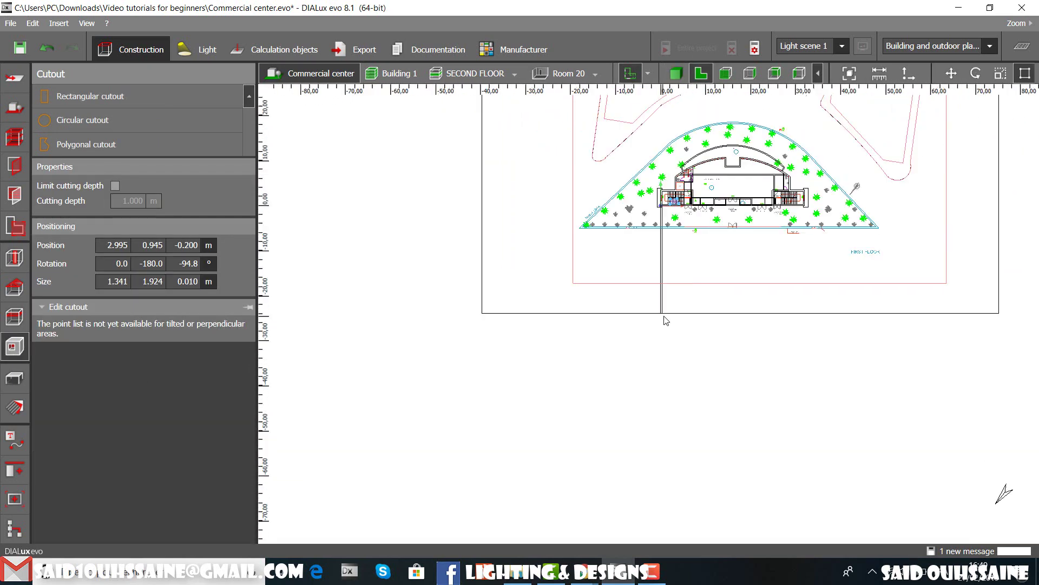
scroll(667, 313, up, 10)
scroll(598, 330, up, 5)
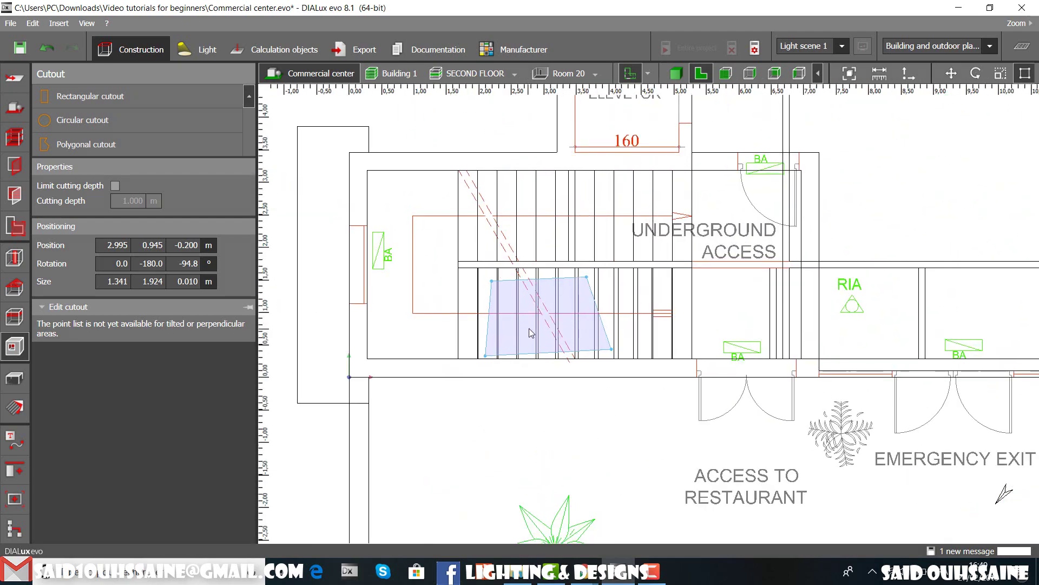
drag(567, 260, 534, 238)
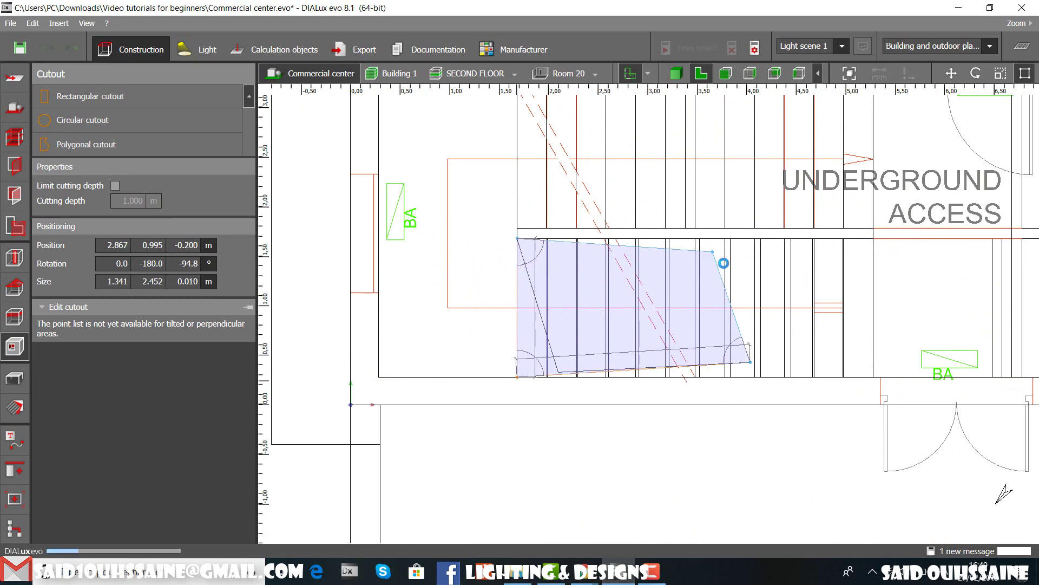
drag(764, 255, 880, 245)
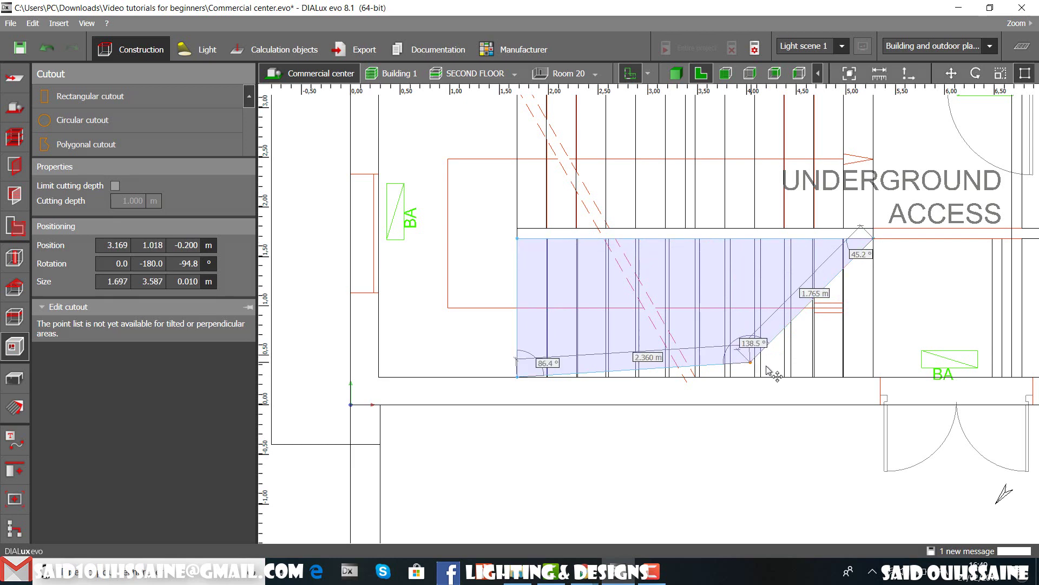
drag(767, 367, 873, 374)
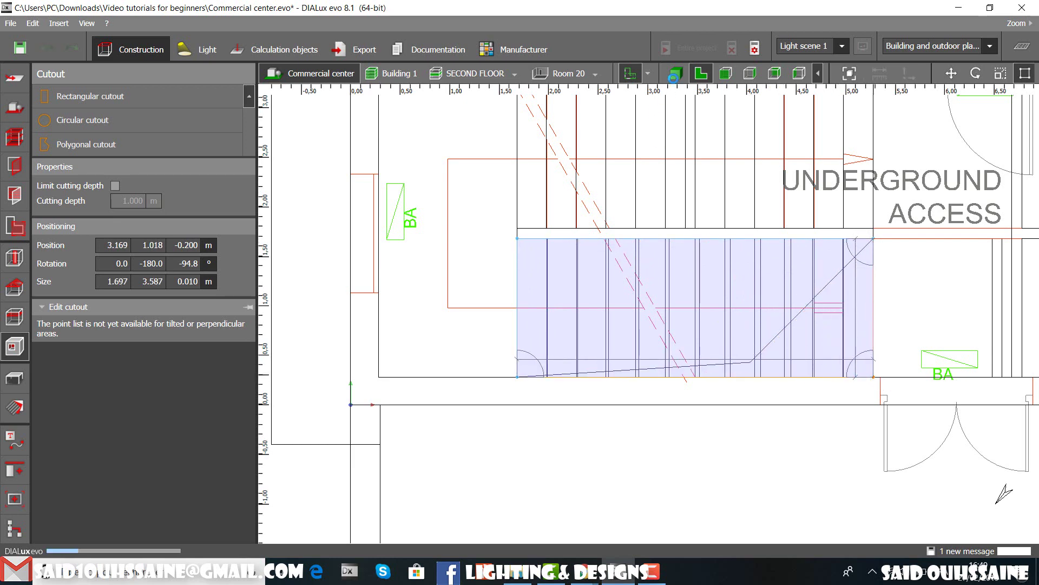
click(678, 75)
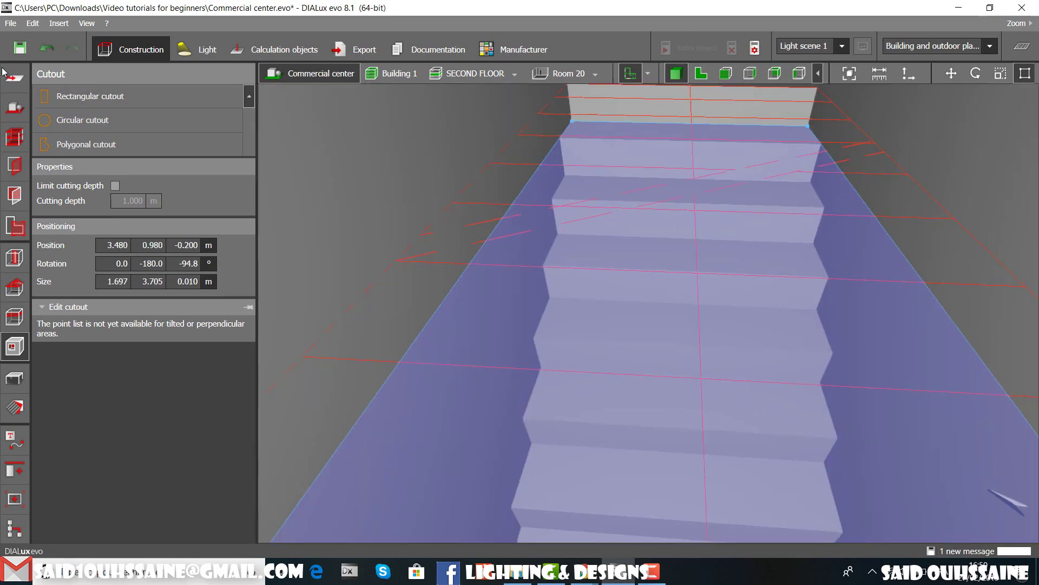
click(17, 110)
middle_drag(633, 235, 648, 174)
scroll(648, 175, down, 4)
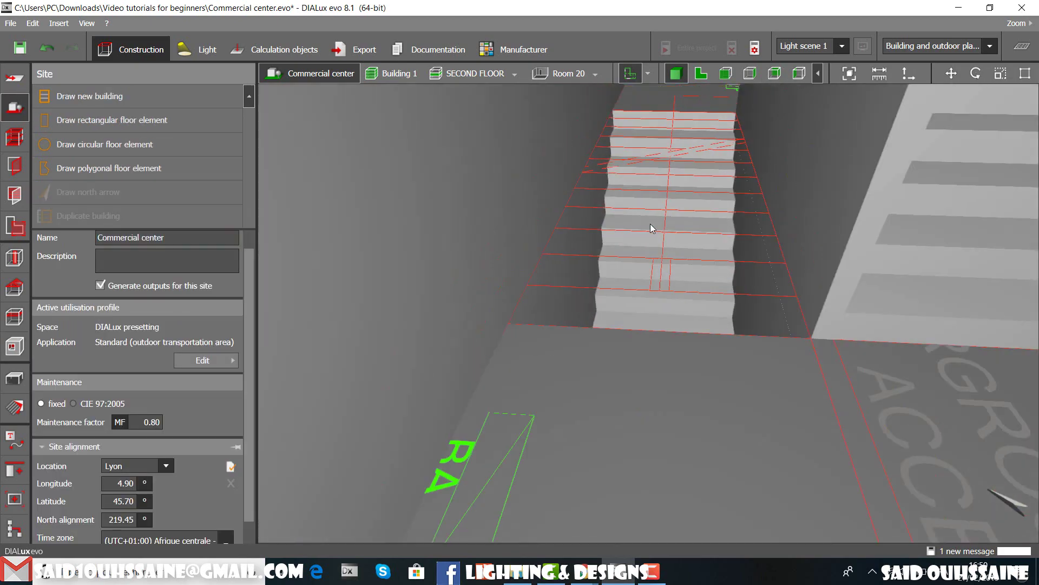
middle_drag(651, 223, 693, 211)
mouse_move(693, 211)
right_down()
mouse_move(700, 283)
mouse_move(697, 203)
right_up()
drag(697, 205, 661, 271)
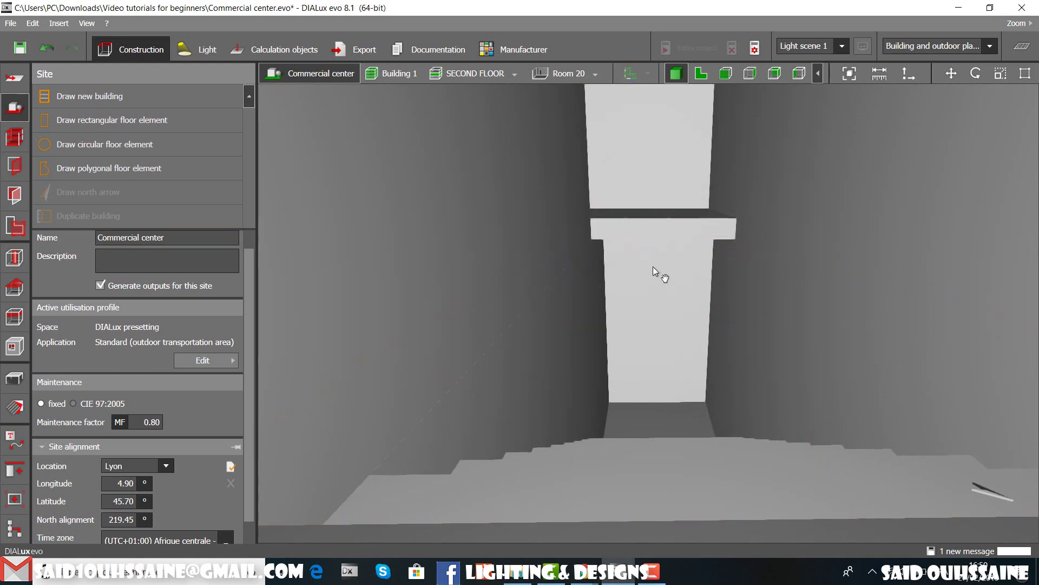
drag(653, 267, 652, 120)
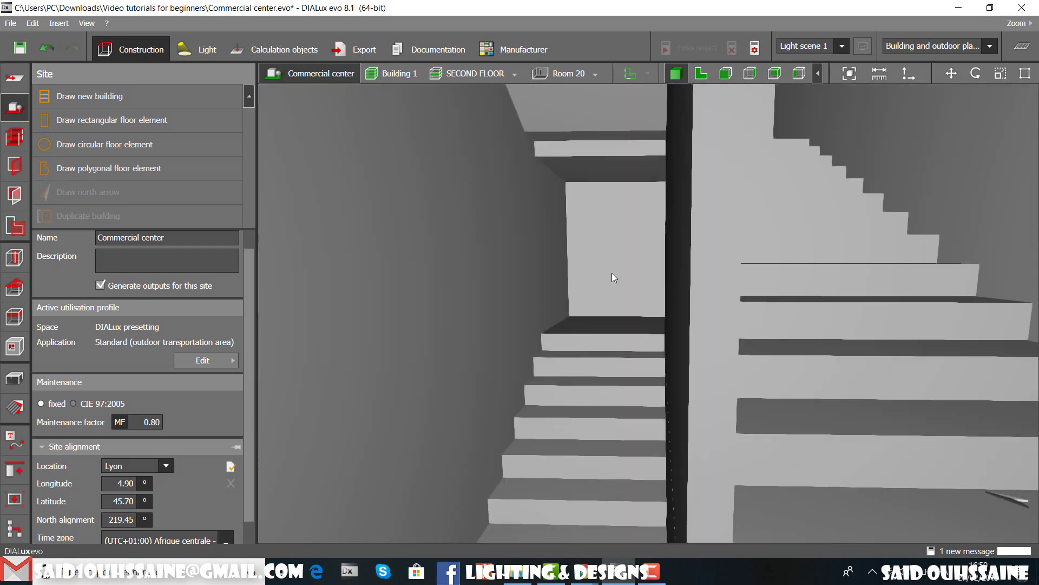
drag(612, 273, 721, 344)
drag(648, 220, 711, 378)
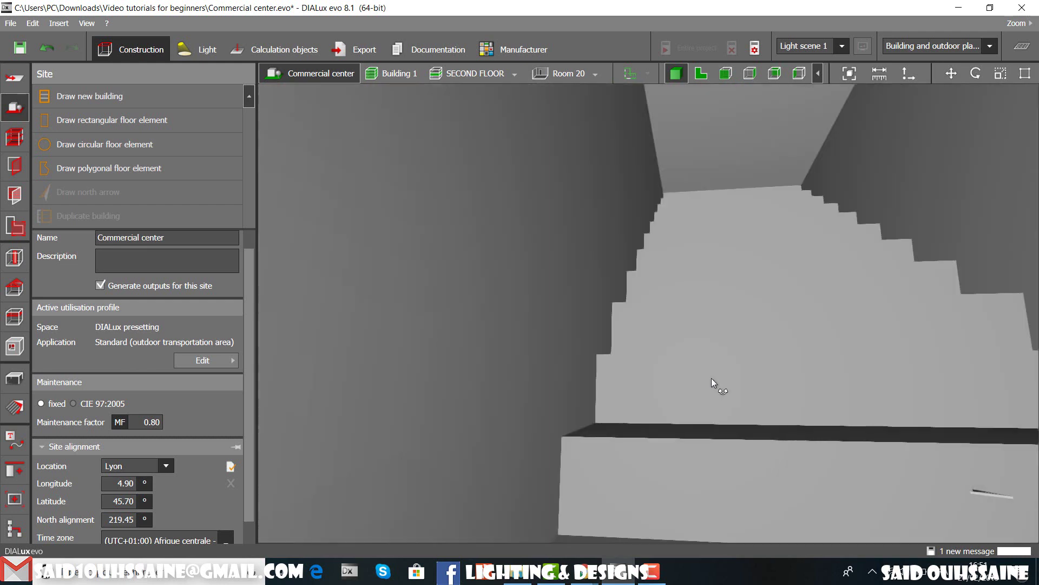
- Draw a four-sided 0.887 × 0.911 m polygonal cutout in the ceiling above the second staircase
click(639, 67)
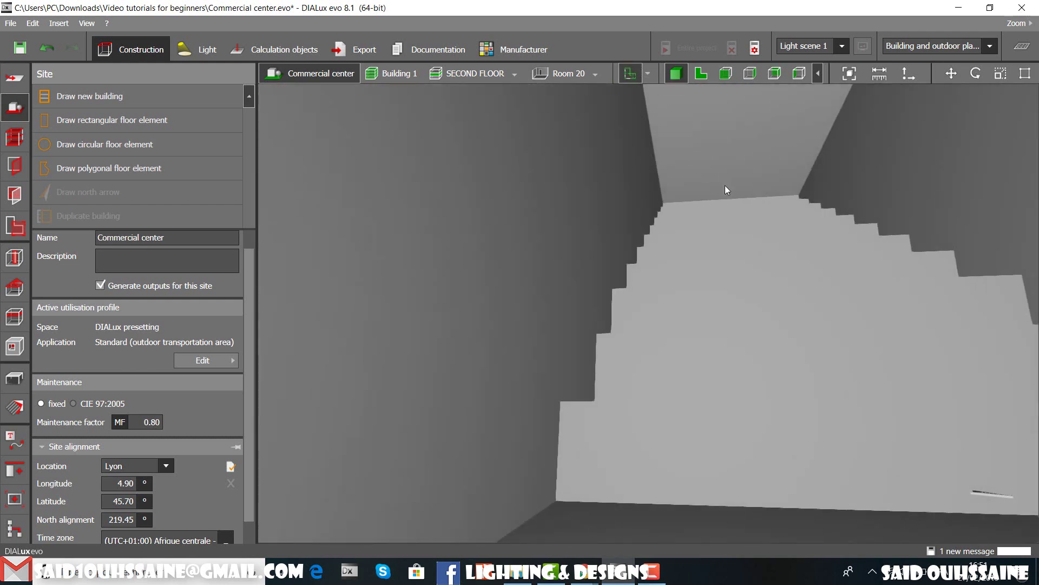
drag(725, 185, 677, 306)
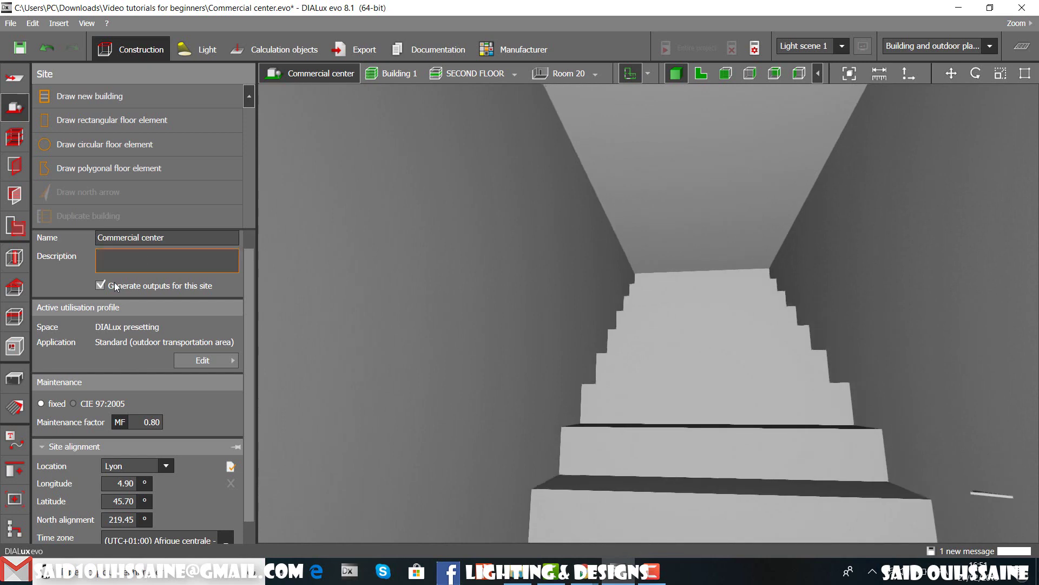
click(15, 346)
click(120, 102)
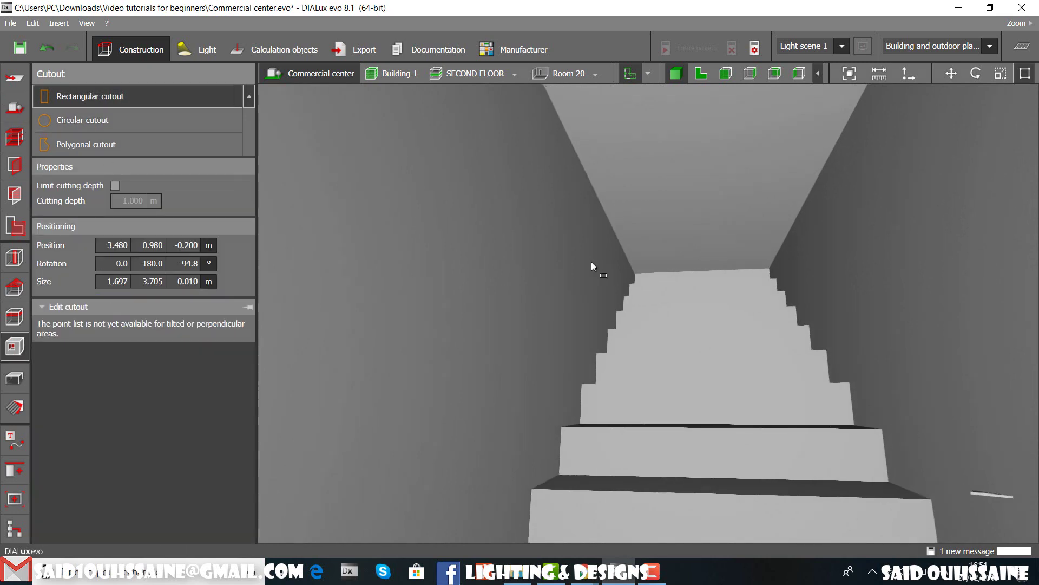
click(89, 145)
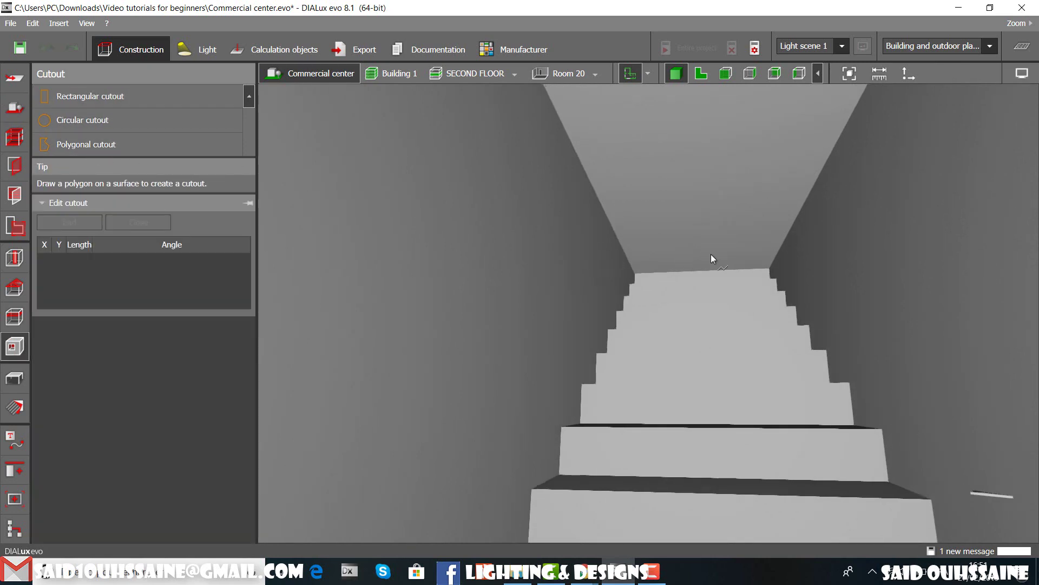
click(776, 159)
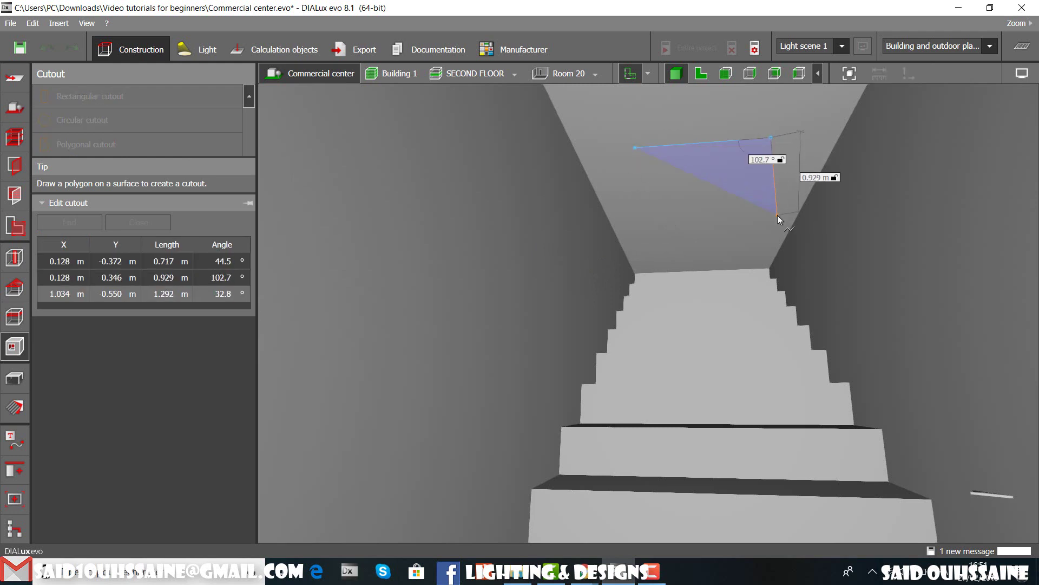
click(777, 216)
click(664, 220)
click(712, 177)
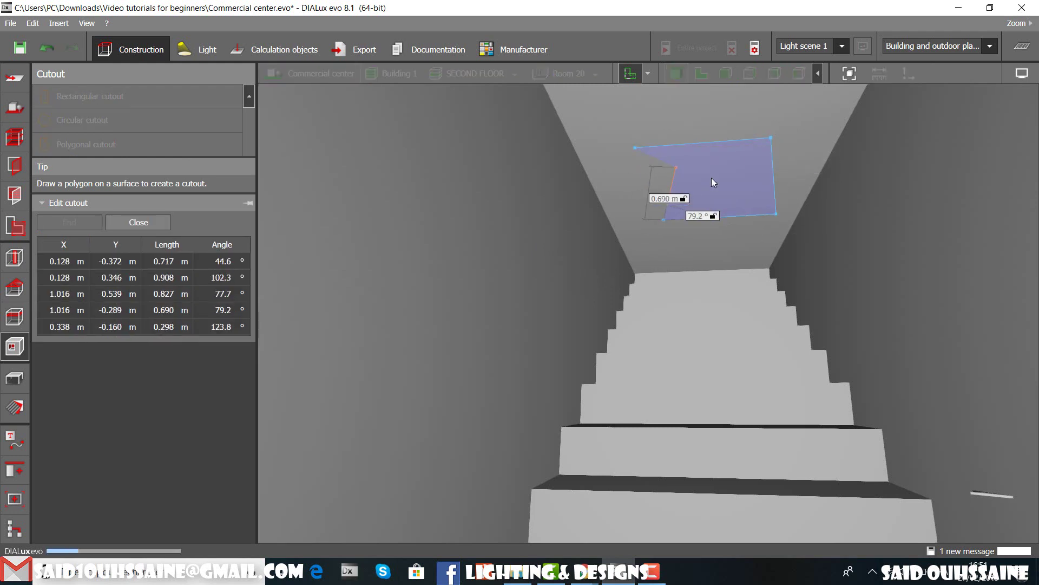
right_drag(682, 279, 681, 268)
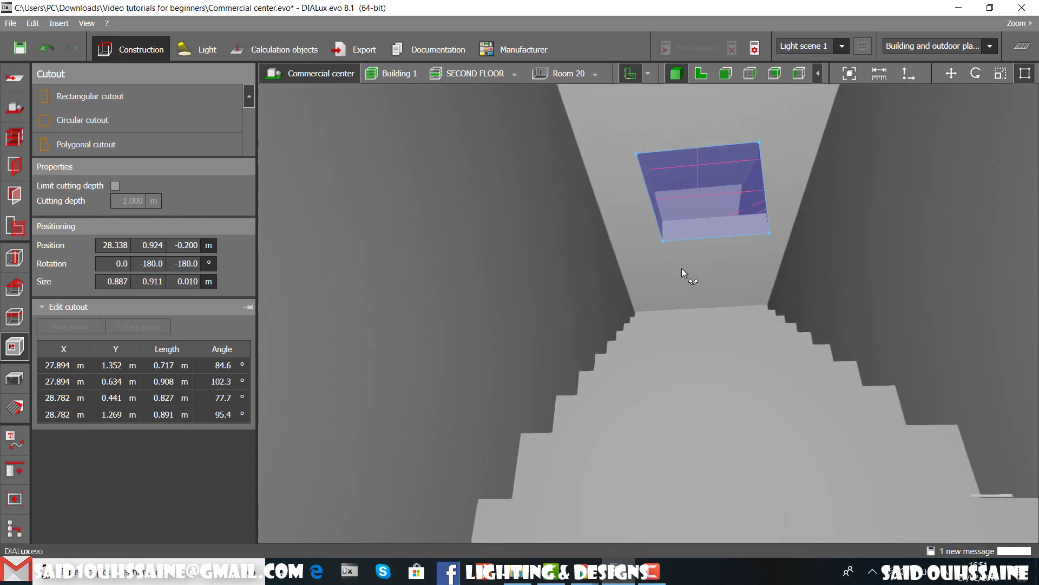
- In the floor plan, drag the four cutout corners onto the stair corners to form a 3.602 × 1.400 m rectangle
click(701, 73)
scroll(499, 350, down, 10)
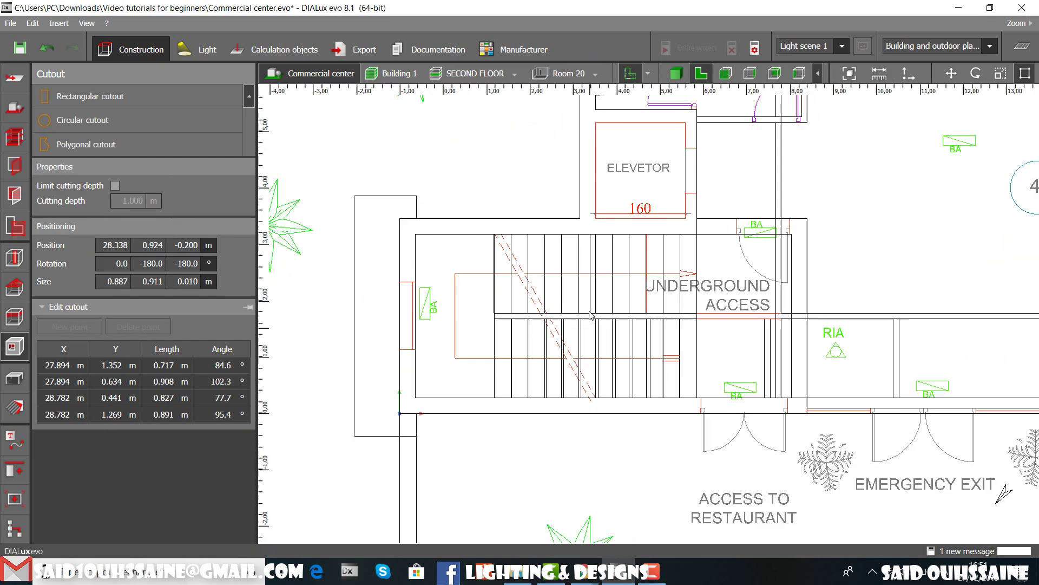
scroll(650, 348, up, 10)
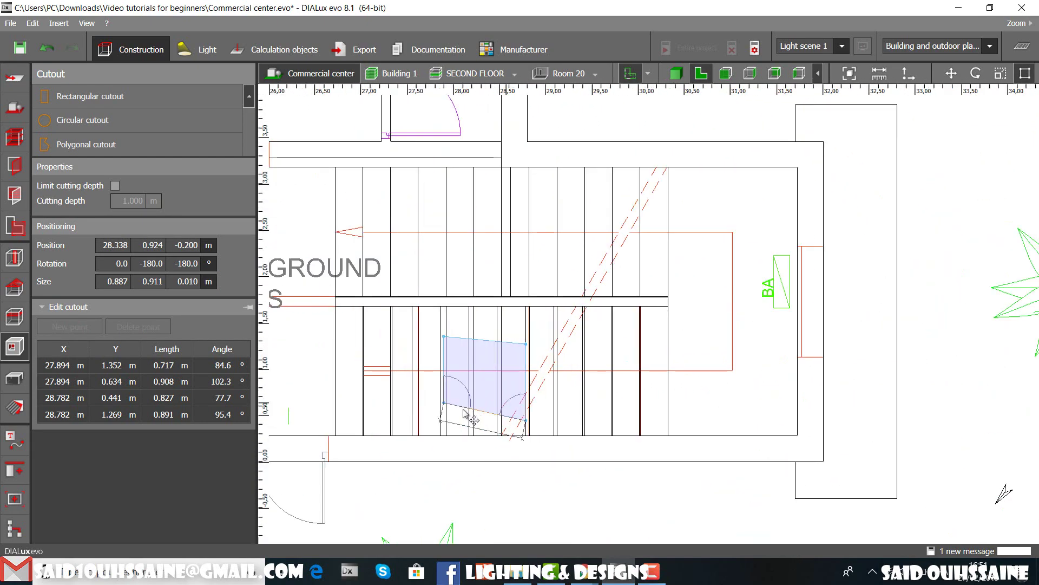
drag(653, 260, 545, 237)
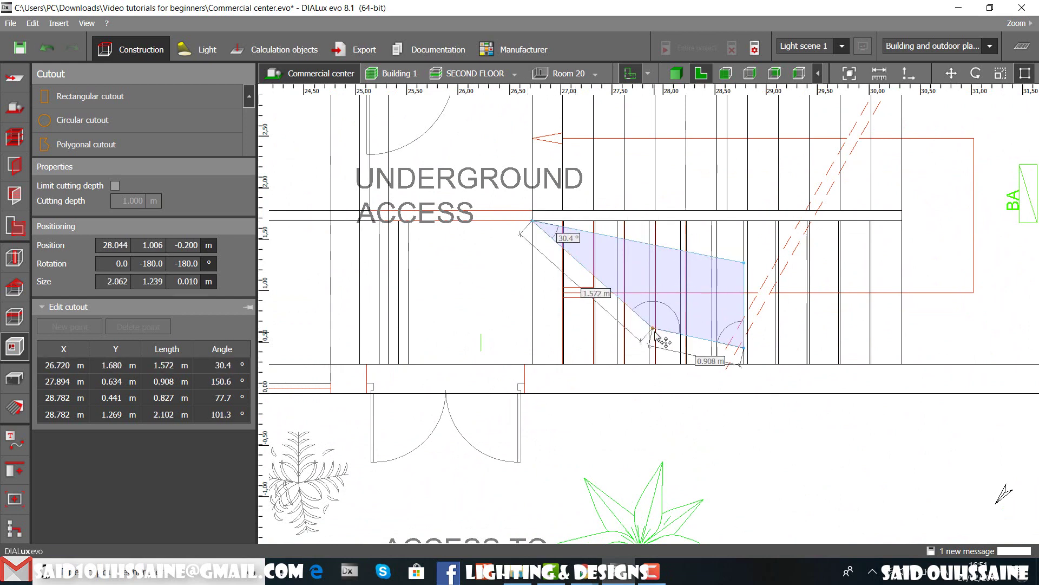
drag(655, 335, 548, 373)
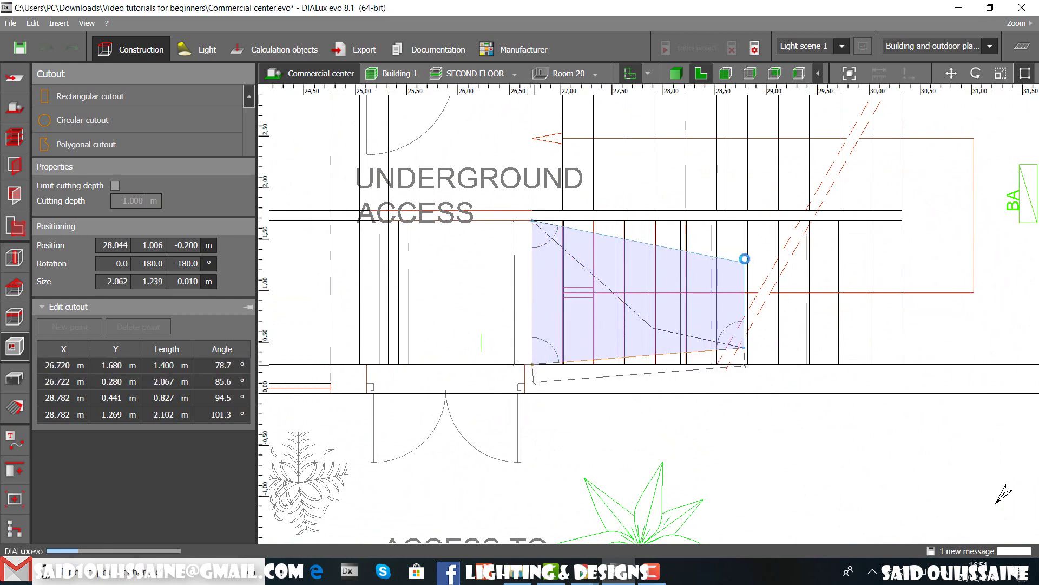
drag(745, 263, 903, 223)
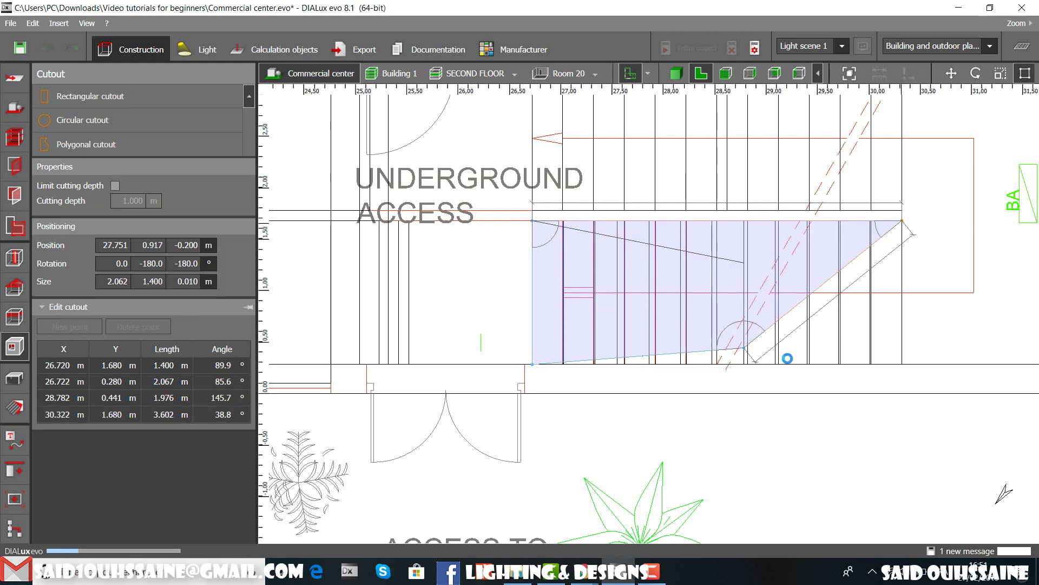
drag(746, 348, 902, 365)
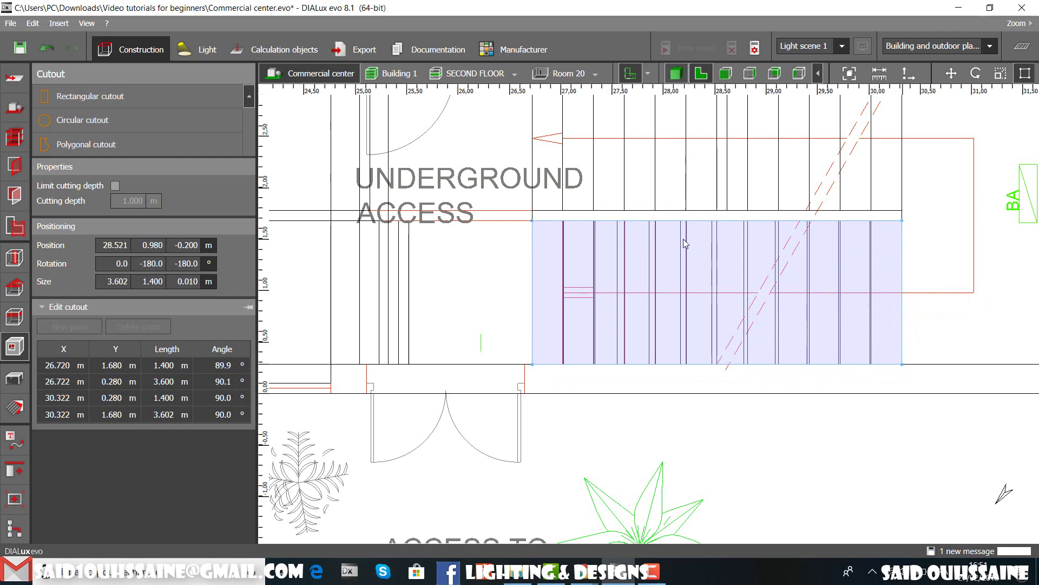
- In 3D, deselect the cutout and orbit around the second stairwell to inspect the new ceiling opening
key(F5)
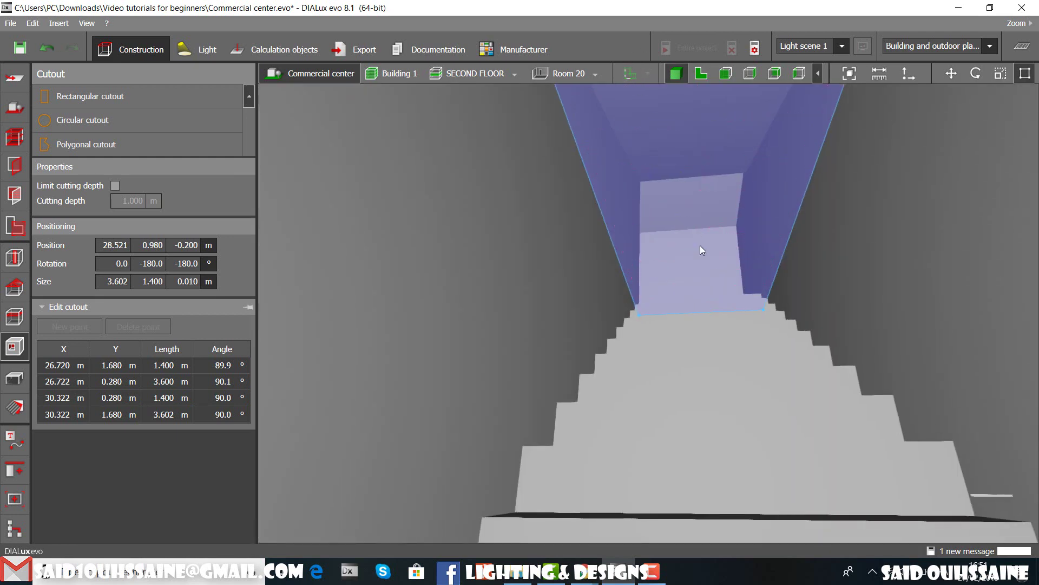
click(15, 108)
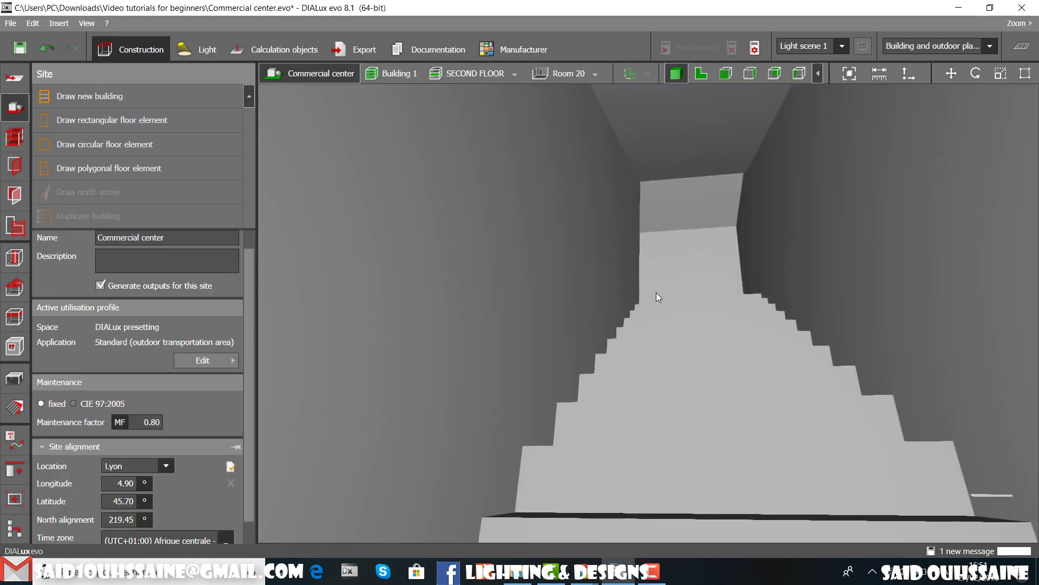
right_drag(656, 292, 702, 218)
scroll(635, 365, up, 6)
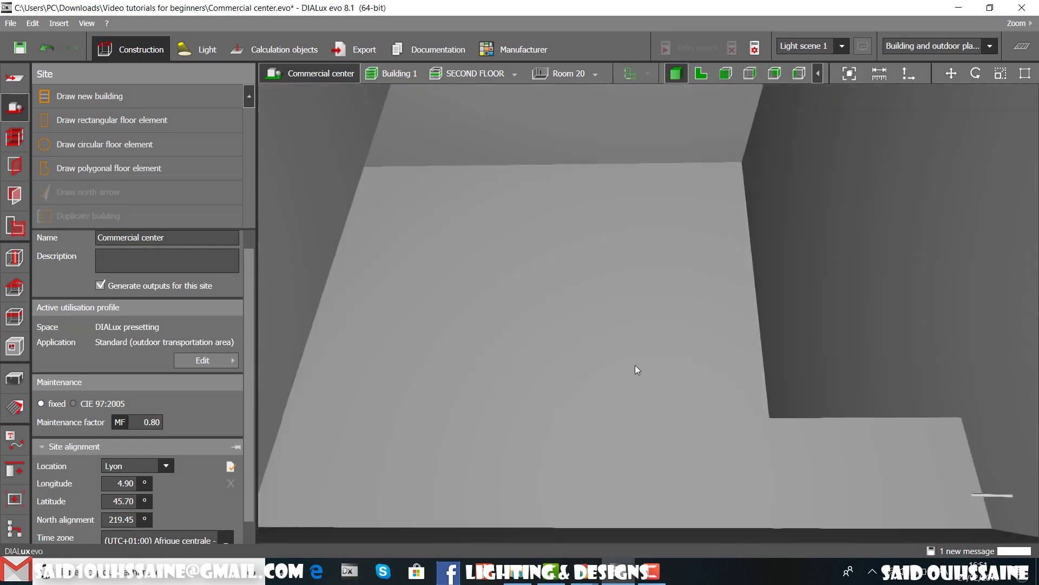
right_drag(655, 406, 644, 358)
scroll(644, 358, down, 2)
right_drag(515, 448, 663, 356)
scroll(662, 355, up, 2)
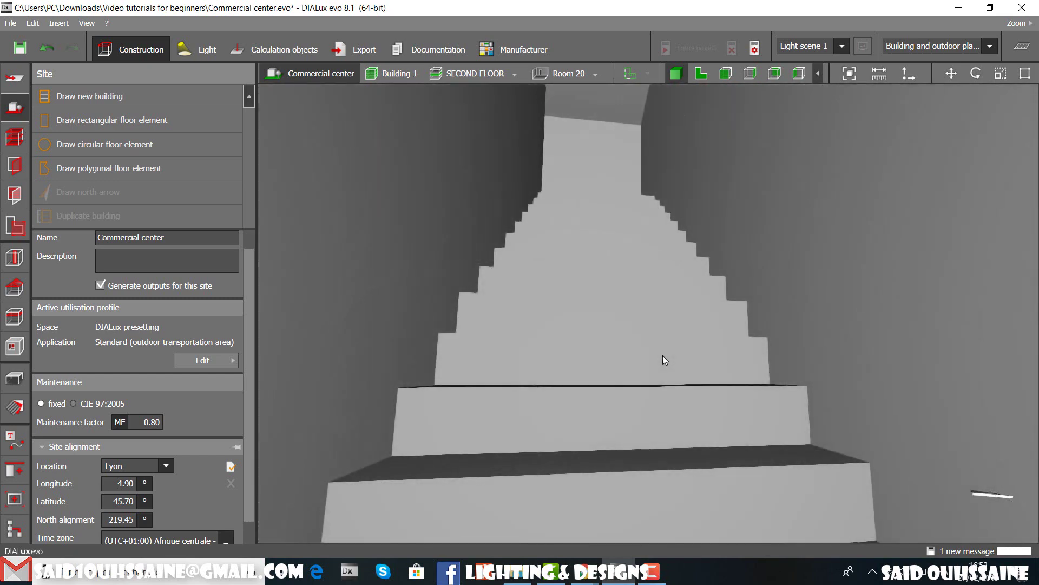